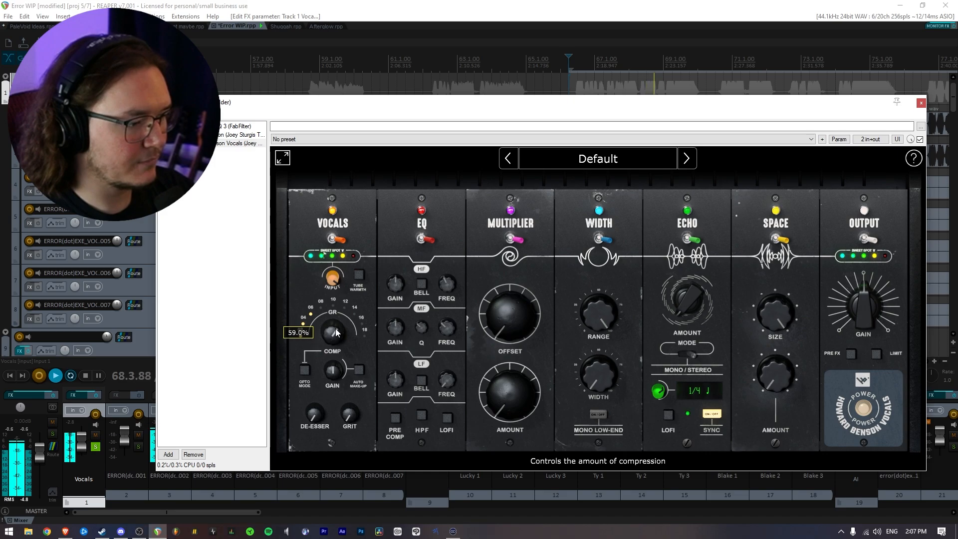
# Fine-tune the compression amount in the Vocals section around 57% while the vocal plays, and stop playback.
pyautogui.moveTo(335, 329); pyautogui.dragTo(335, 328)
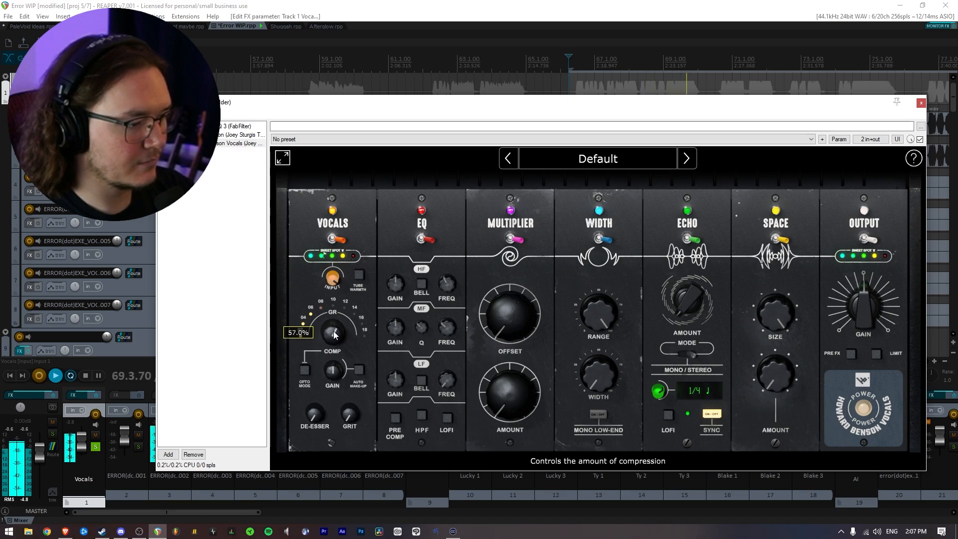
pyautogui.moveTo(343, 368)
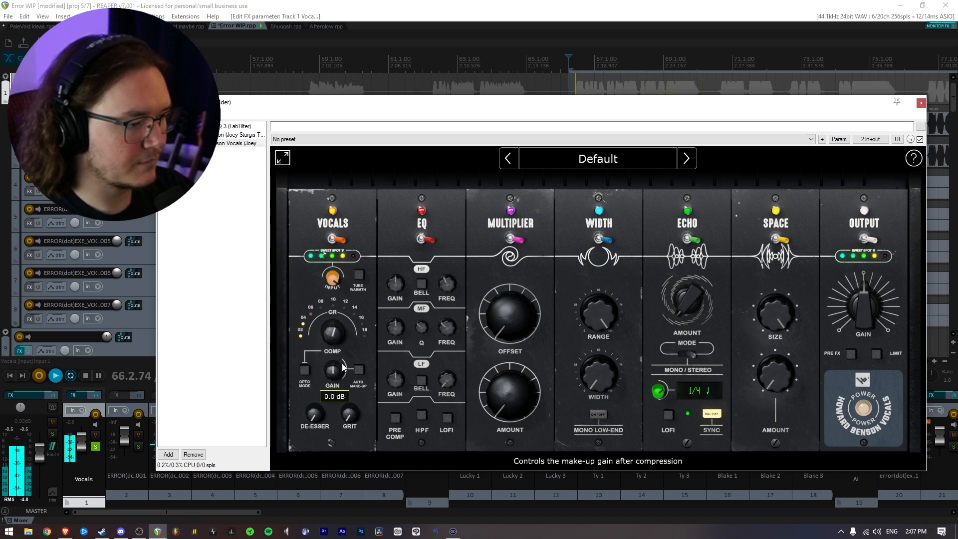
pyautogui.moveTo(337, 342)
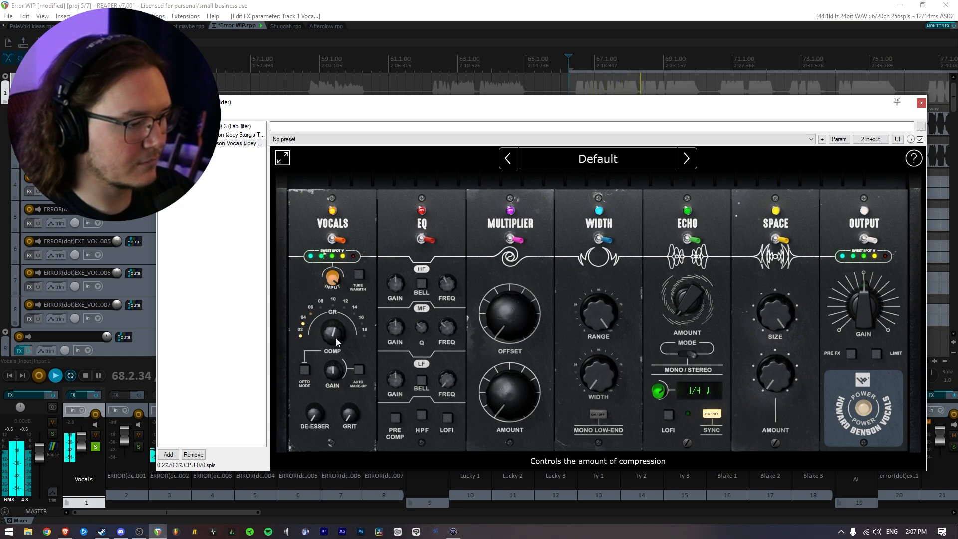
pyautogui.moveTo(337, 337); pyautogui.dragTo(337, 333)
pyautogui.press('space')
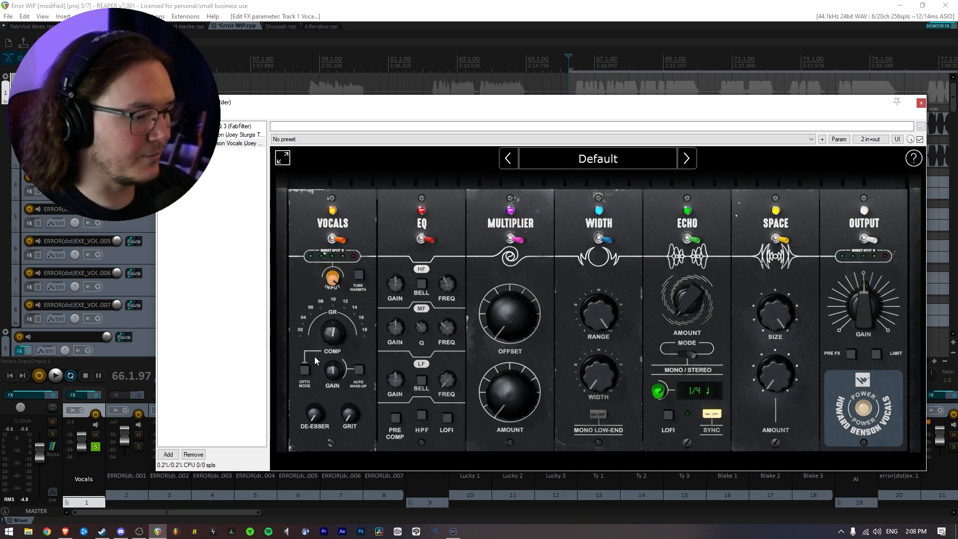
pyautogui.moveTo(334, 332)
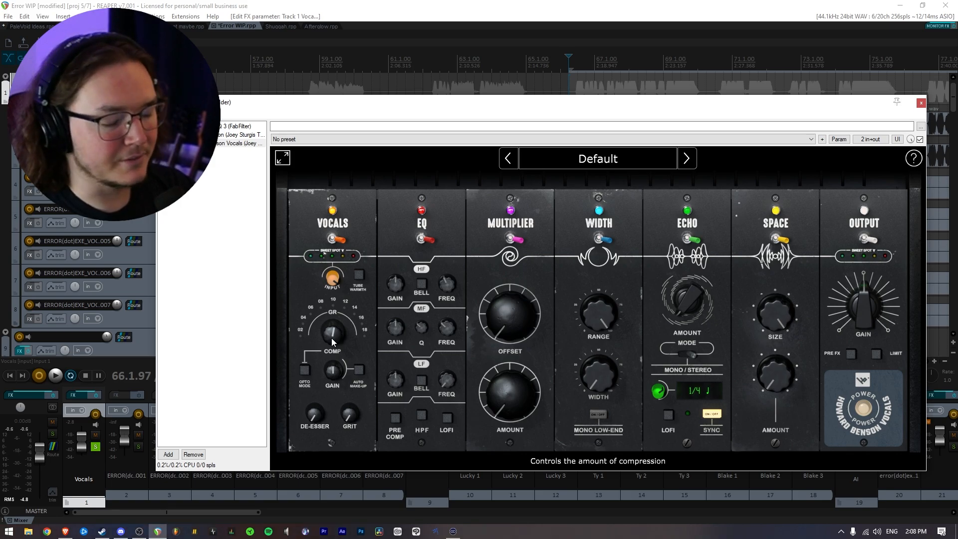
# Raise the Grit amount and set the De-Esser to 34% while auditioning the vocal.
pyautogui.moveTo(316, 417)
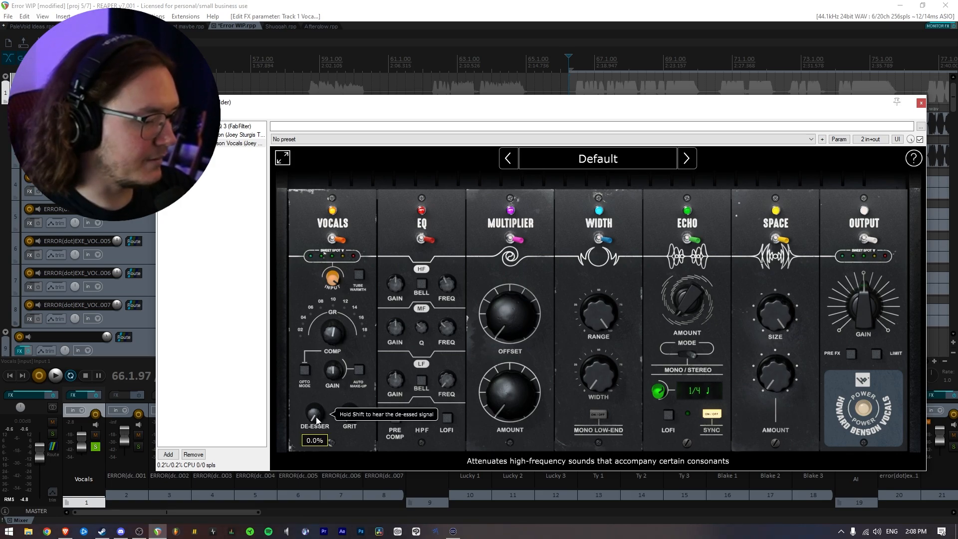
pyautogui.moveTo(313, 402); pyautogui.dragTo(313, 404)
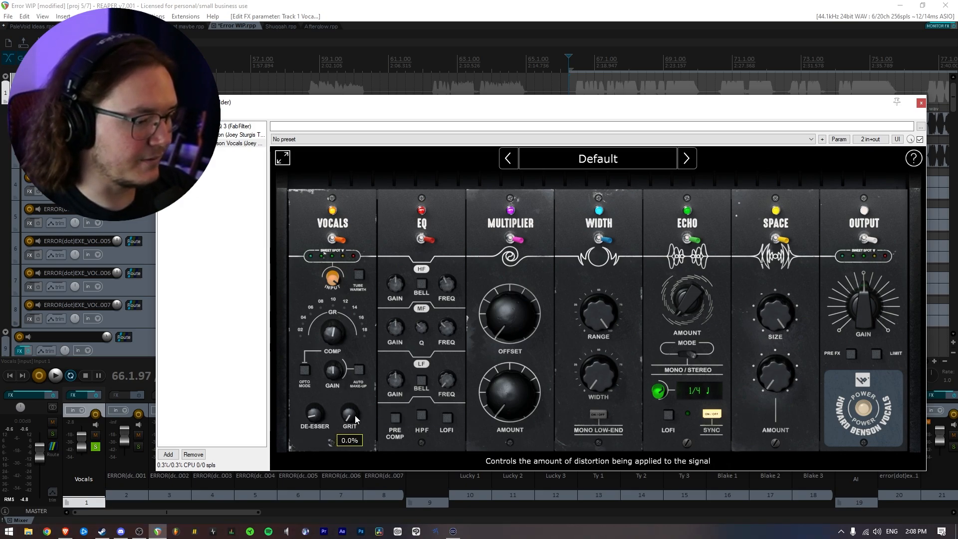
pyautogui.press('space')
pyautogui.moveTo(351, 417); pyautogui.dragTo(347, 395)
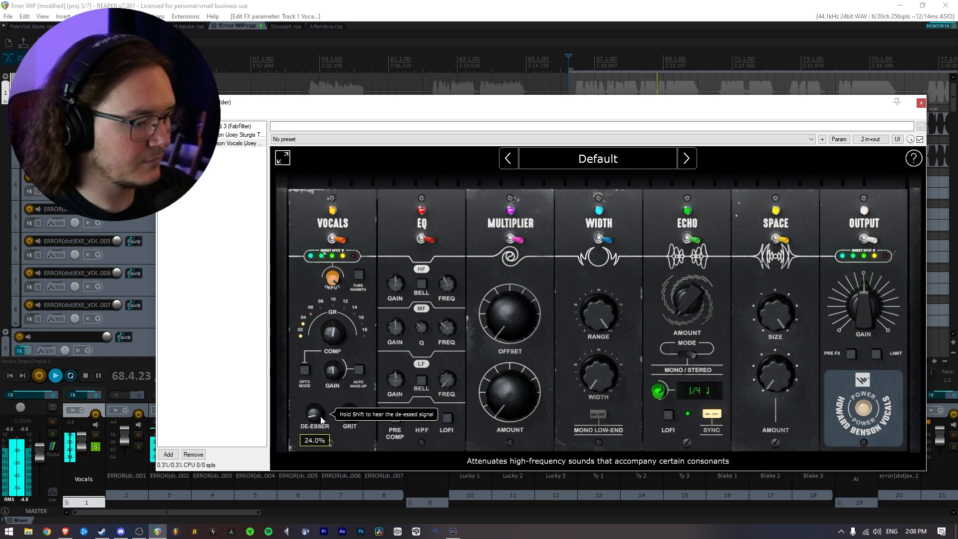
pyautogui.moveTo(322, 419); pyautogui.dragTo(315, 414)
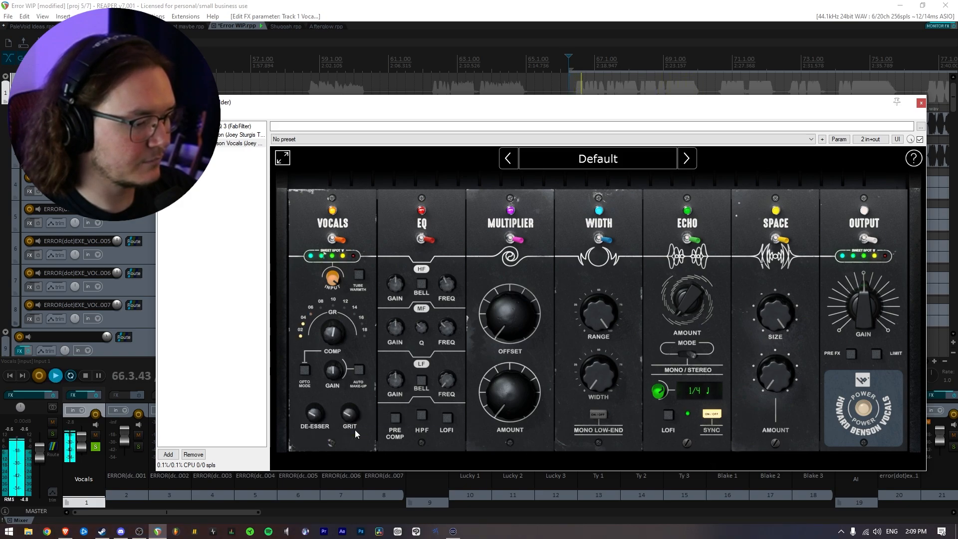
pyautogui.press('space')
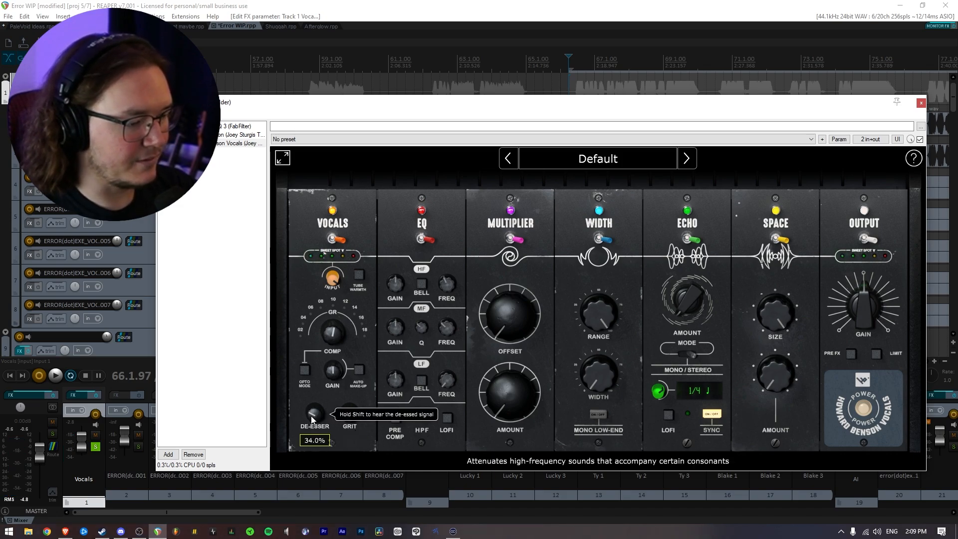
# Reset the De-Esser to 0% and bring it back up to 32% during vocal playback.
pyautogui.moveTo(311, 415); pyautogui.dragTo(313, 425)
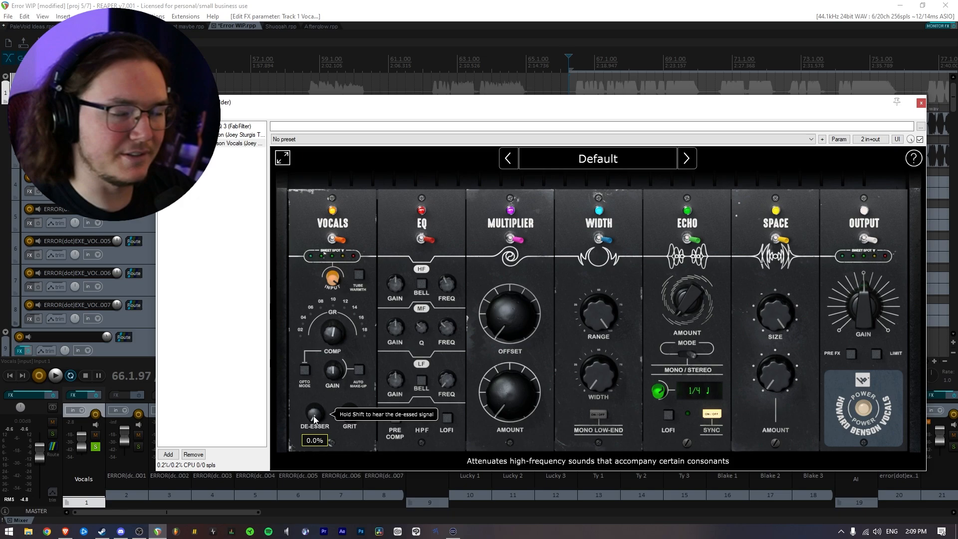
pyautogui.press('space')
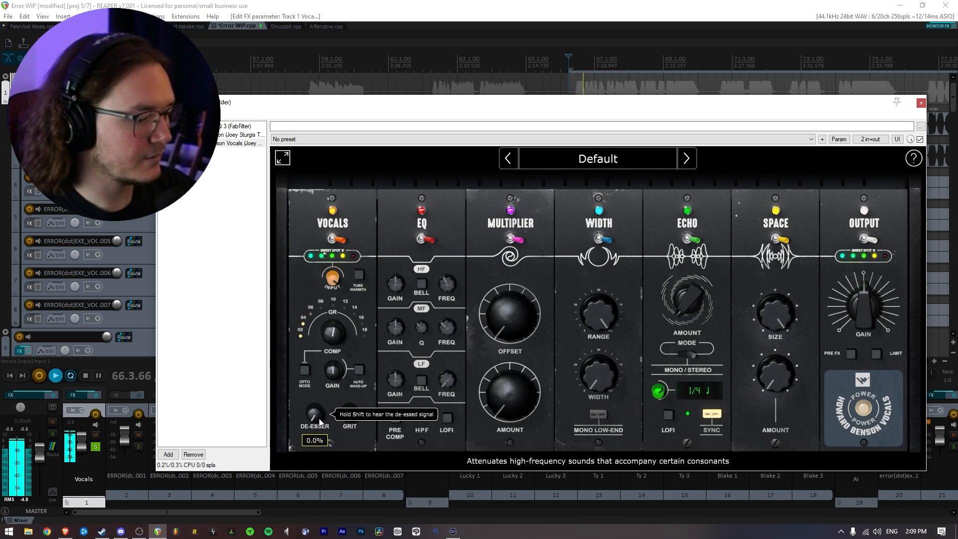
pyautogui.moveTo(314, 420); pyautogui.dragTo(317, 403)
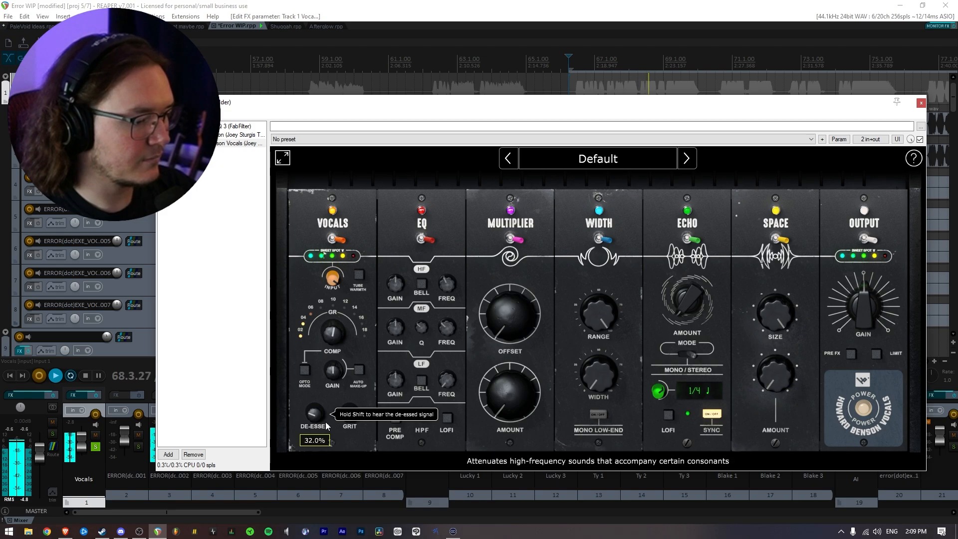
pyautogui.press('space')
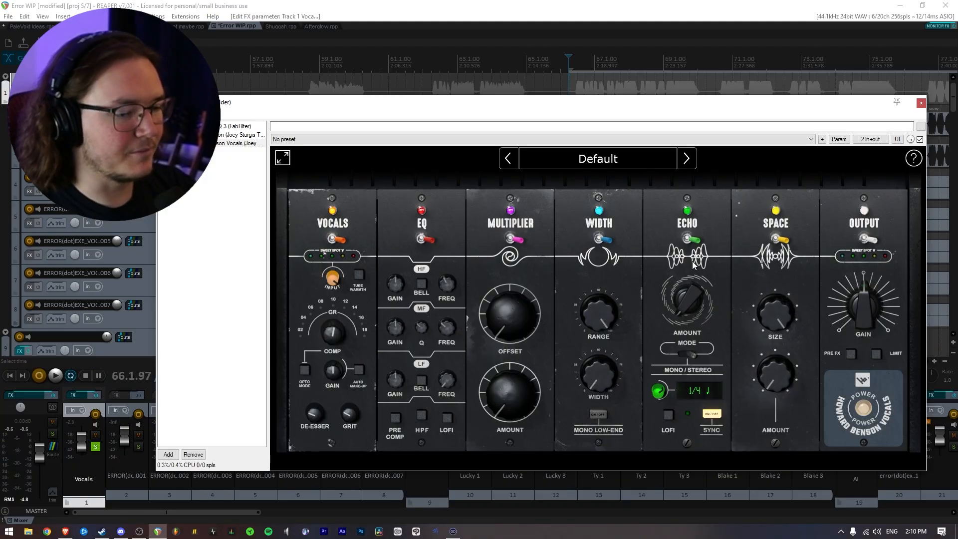
# Set the Echo amount to about 19% while listening to the looped vocal.
pyautogui.moveTo(694, 287)
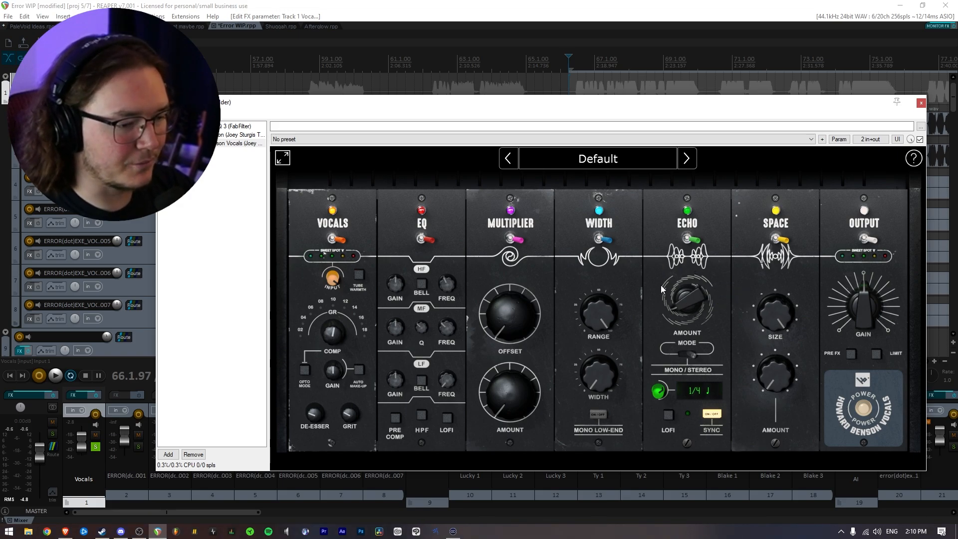
pyautogui.press('space')
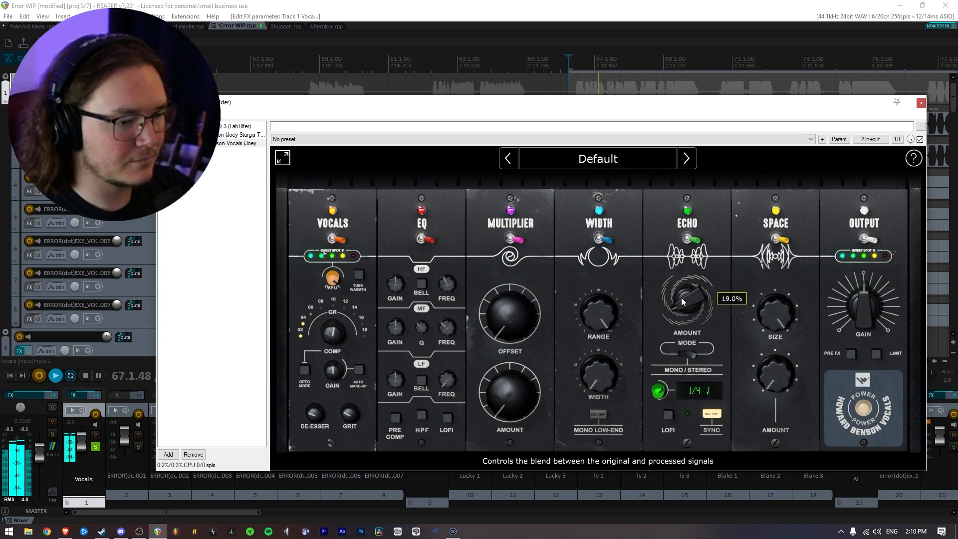
pyautogui.moveTo(683, 305); pyautogui.dragTo(683, 306)
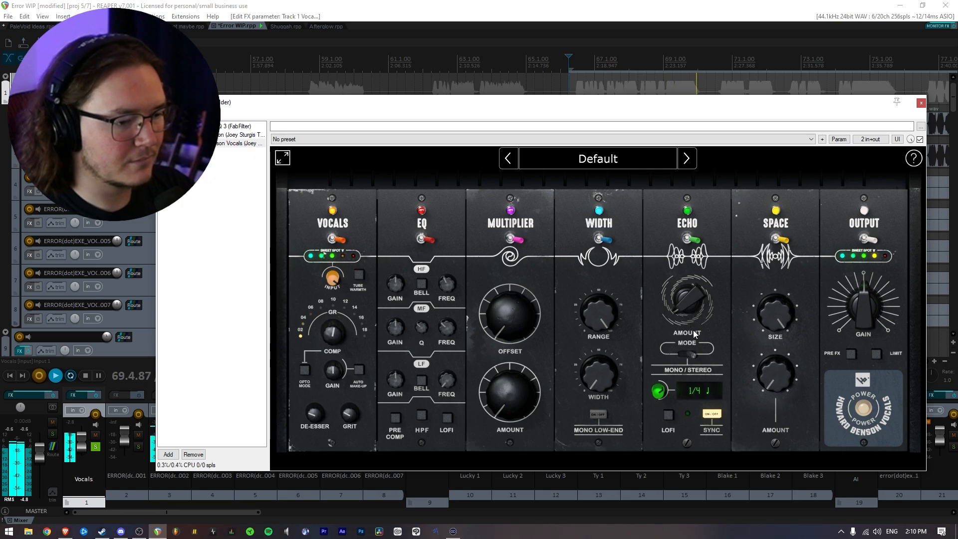
pyautogui.press('space')
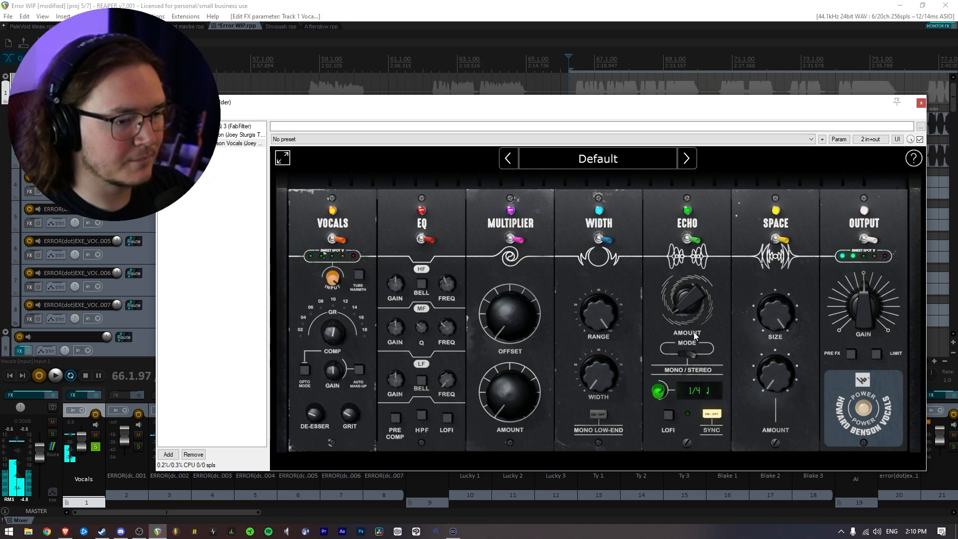
# Try the Lofi effect on the echoes during playback and switch it off again.
pyautogui.moveTo(691, 324)
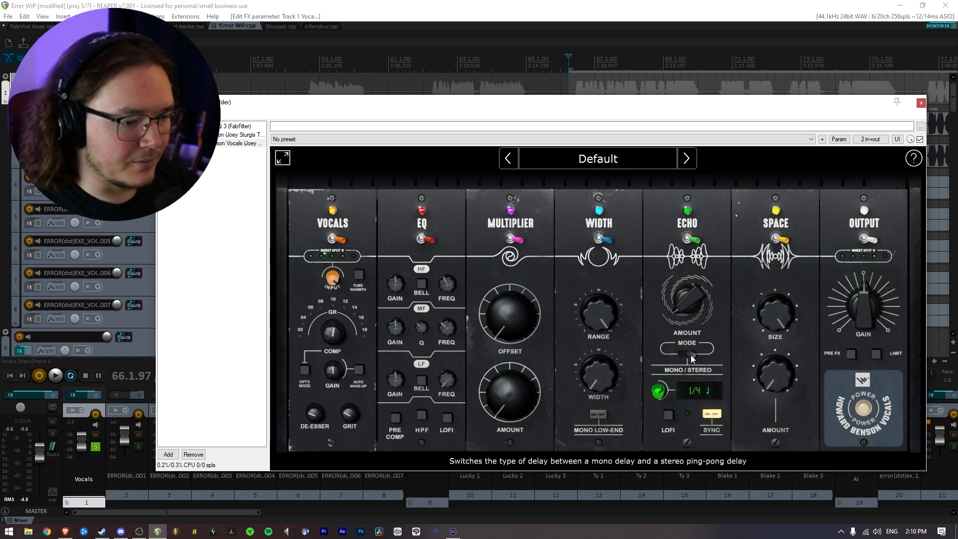
pyautogui.click(669, 417)
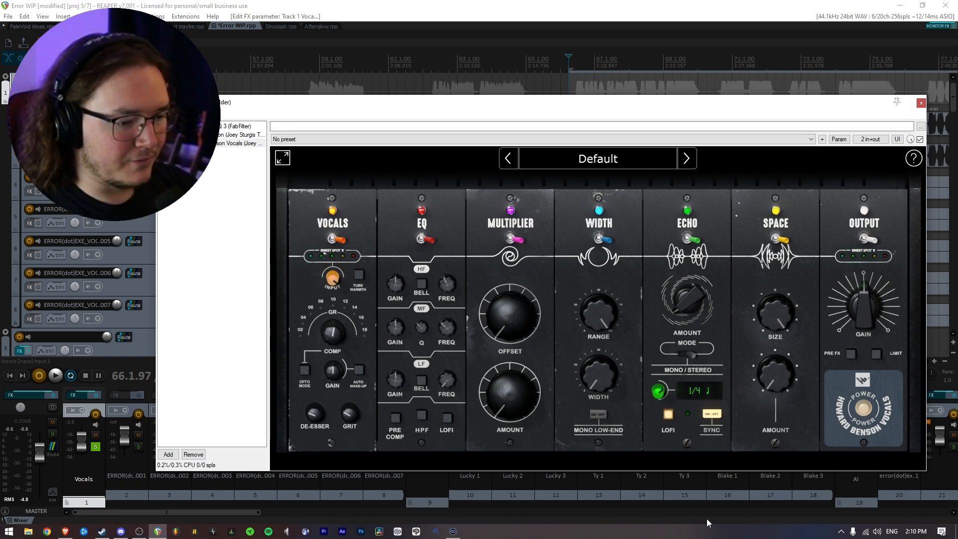
pyautogui.press('space')
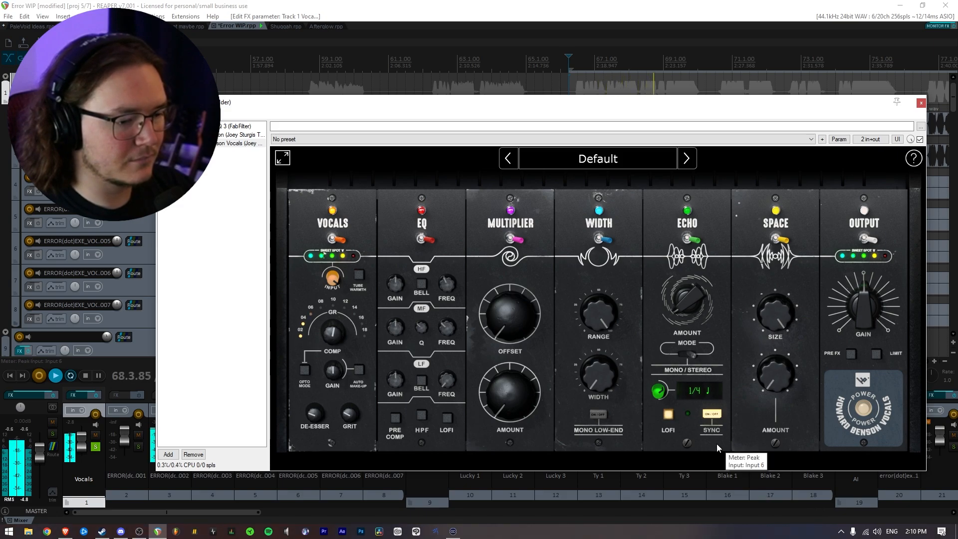
pyautogui.click(670, 417)
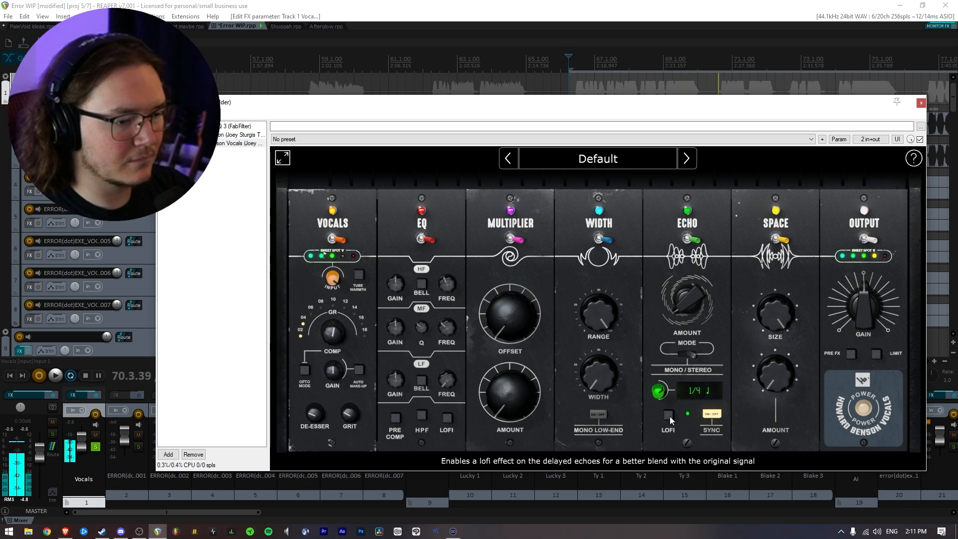
pyautogui.press('space')
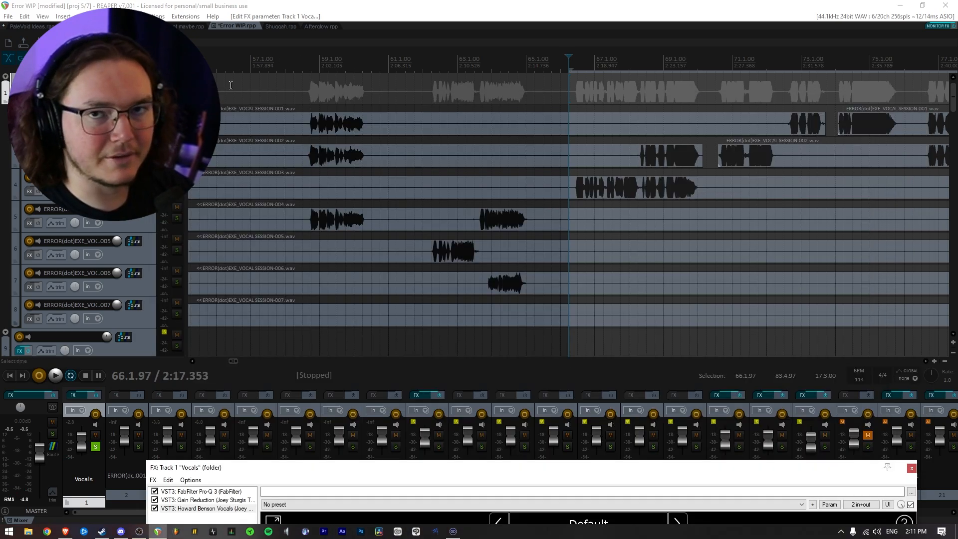
# Unsolo the Vocals folder track and audition the processed vocals in the full mix.
pyautogui.click(177, 90)
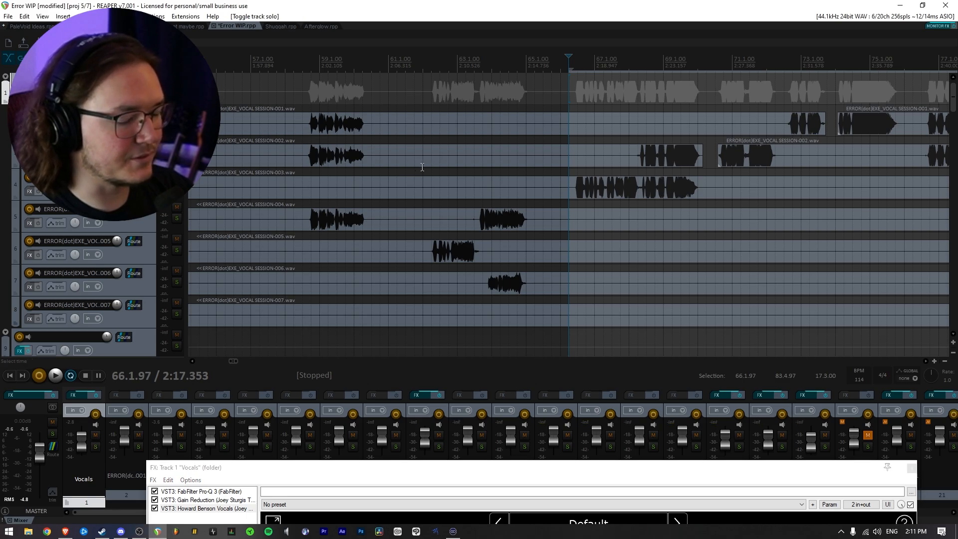
pyautogui.press('space')
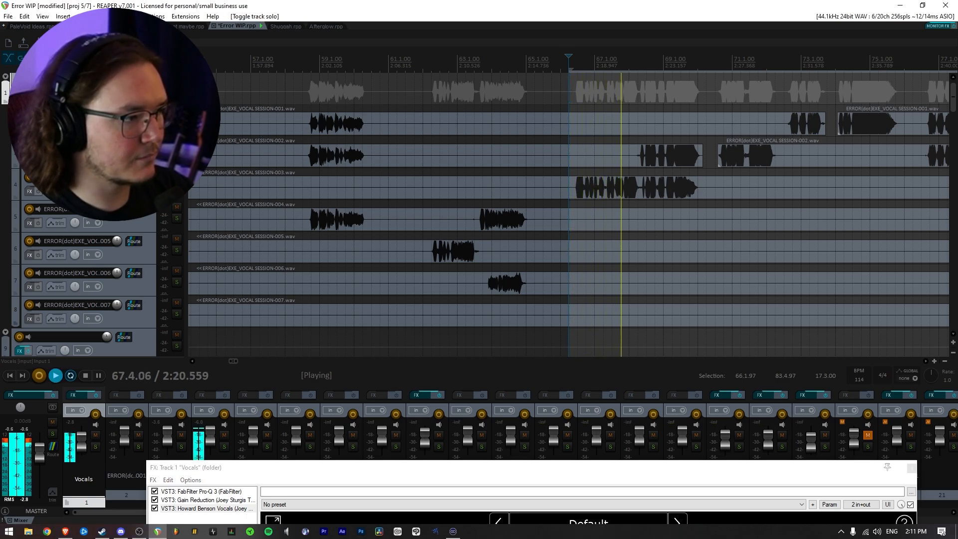
pyautogui.press('space')
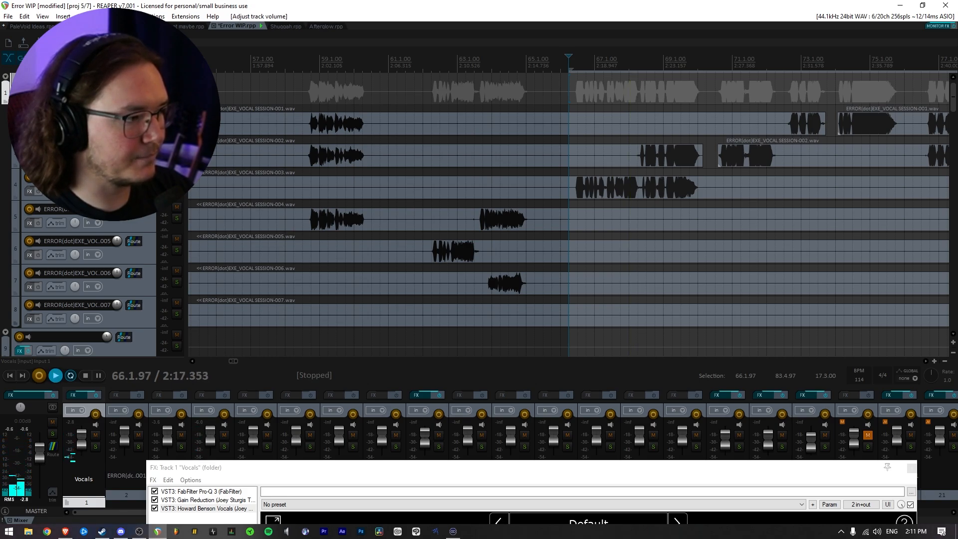
pyautogui.press('space')
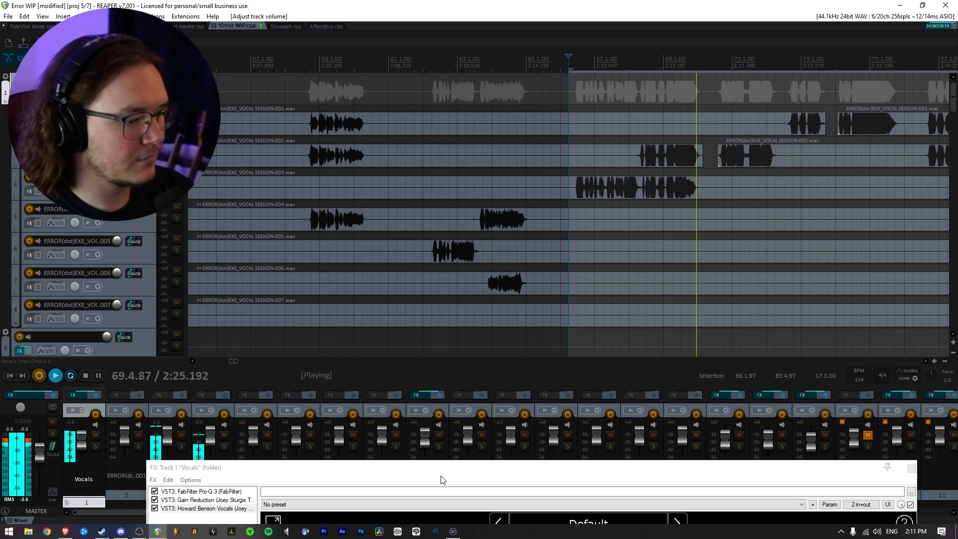
# Bring the Vocals track's FX window back into view and close it while the mix plays.
pyautogui.moveTo(442, 468); pyautogui.dragTo(428, 103)
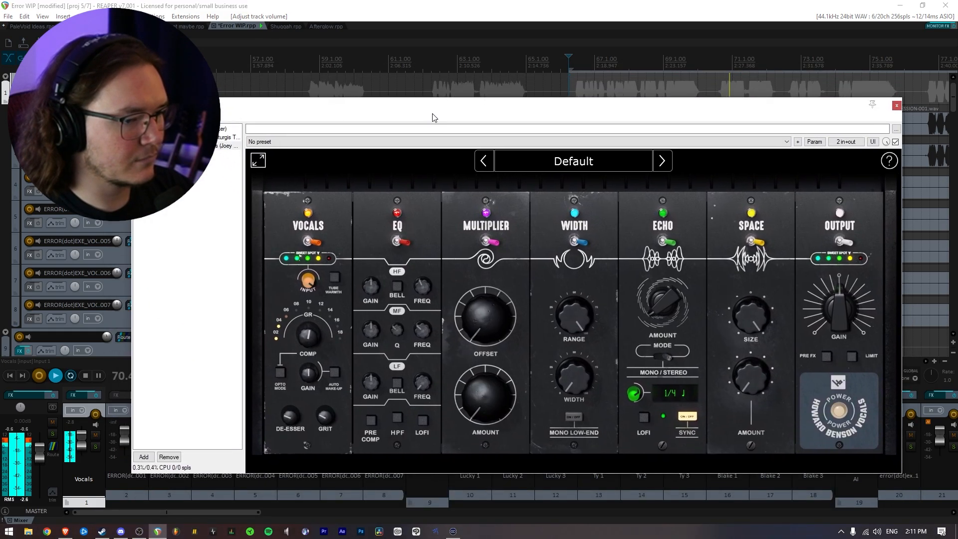
pyautogui.click(898, 106)
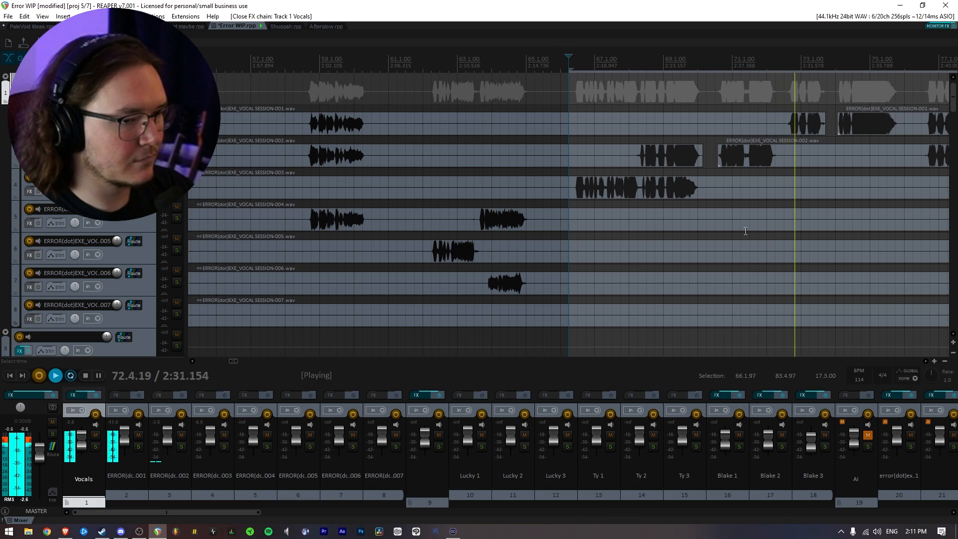
pyautogui.scroll(-2, 734, 232)
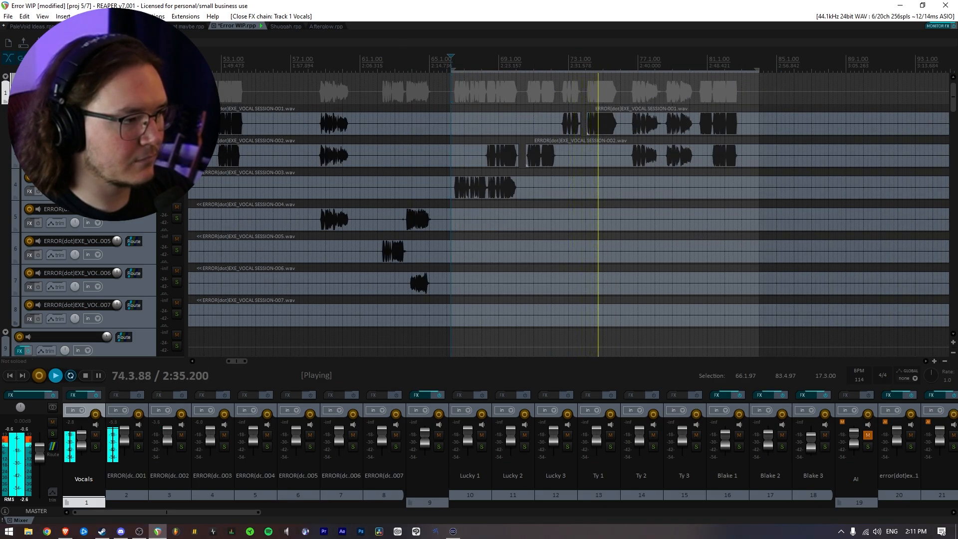
# Solo the Vocals track with playback stopped, reopen its FX chain and reduce the Grit amount.
pyautogui.click(177, 91)
pyautogui.press('space')
pyautogui.click(20, 95)
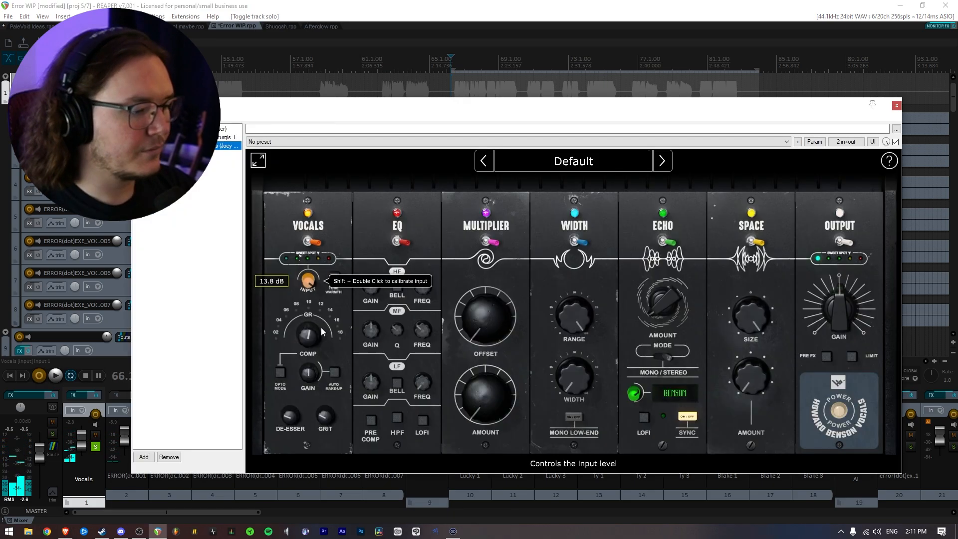
pyautogui.moveTo(328, 410)
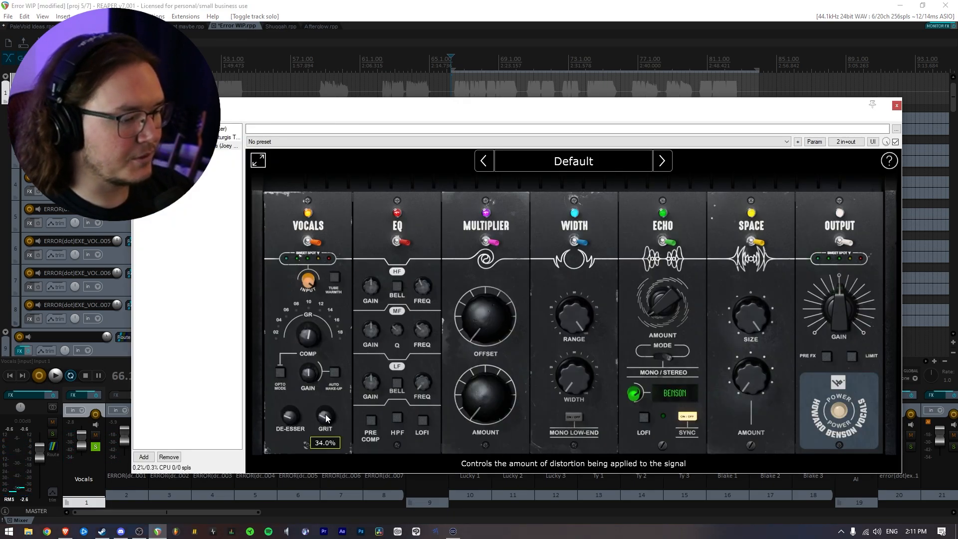
pyautogui.moveTo(325, 414); pyautogui.dragTo(325, 419)
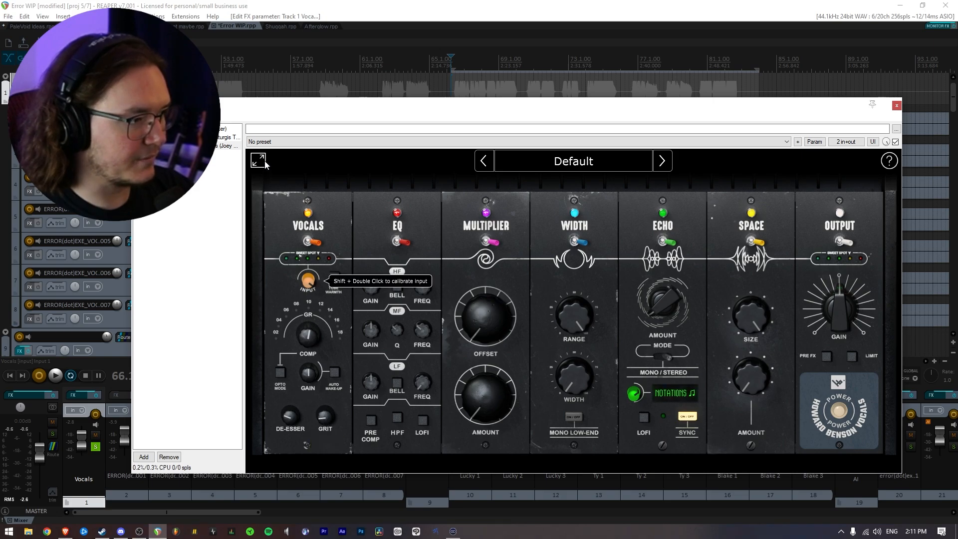
# Move the FX window clear of the tracks, unsolo the Vocals track and play the full mix.
pyautogui.moveTo(289, 108); pyautogui.dragTo(322, 256)
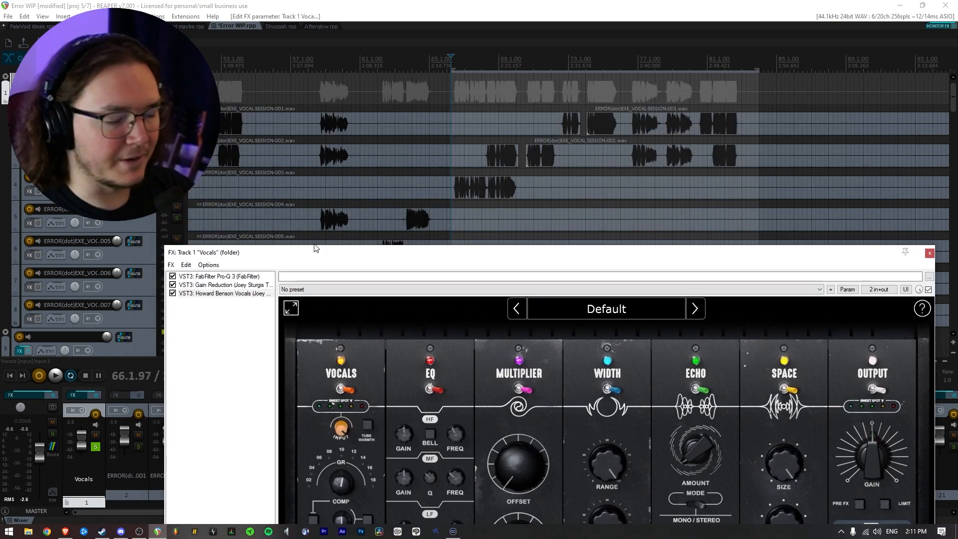
pyautogui.click(178, 91)
pyautogui.press('space')
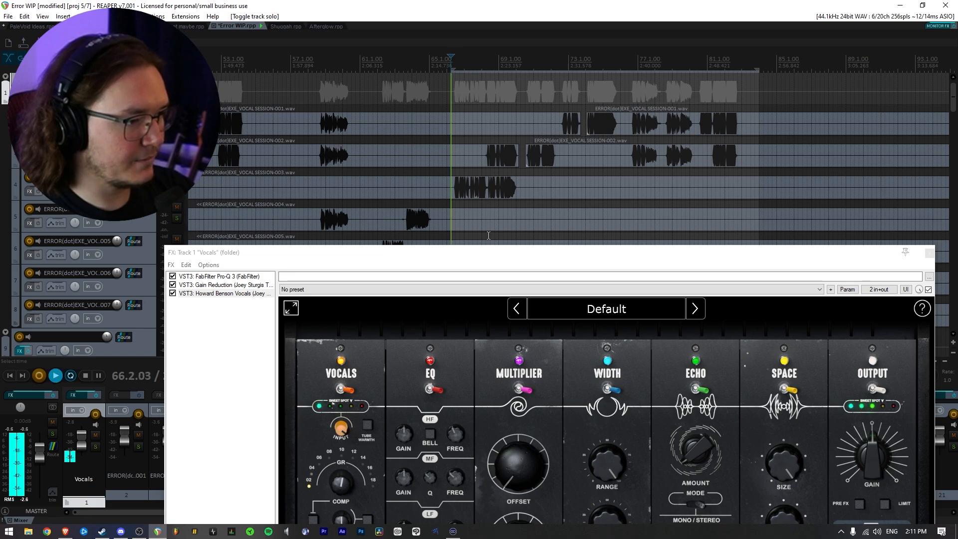
# Move the FX window up, show the Vocals track's FabFilter Pro-Q 3 and play the full mix.
pyautogui.moveTo(483, 259); pyautogui.dragTo(460, 135)
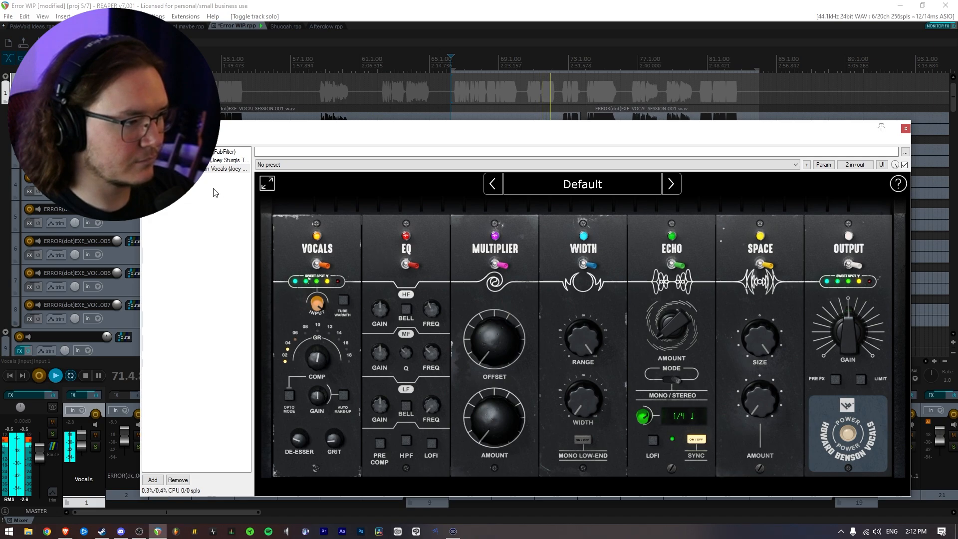
pyautogui.click(224, 151)
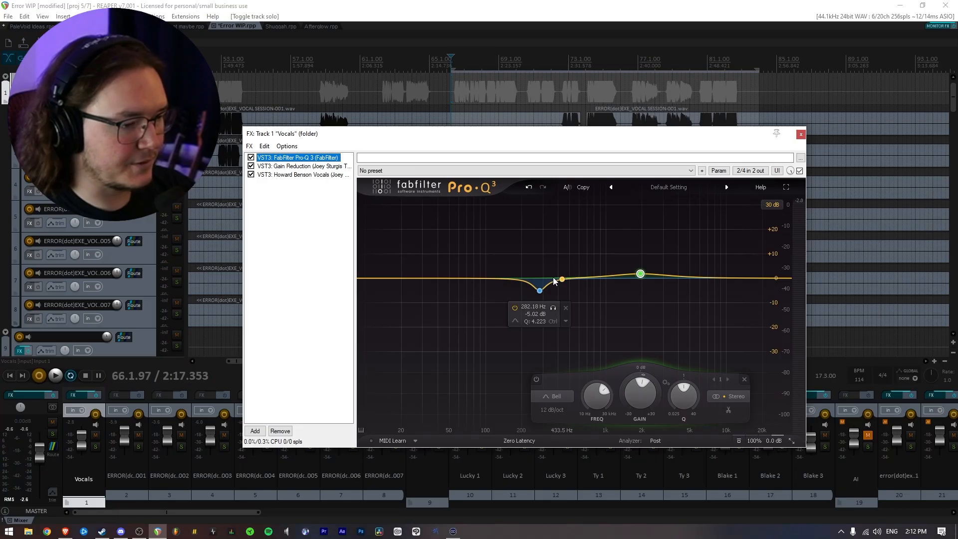
pyautogui.moveTo(562, 279); pyautogui.dragTo(578, 278)
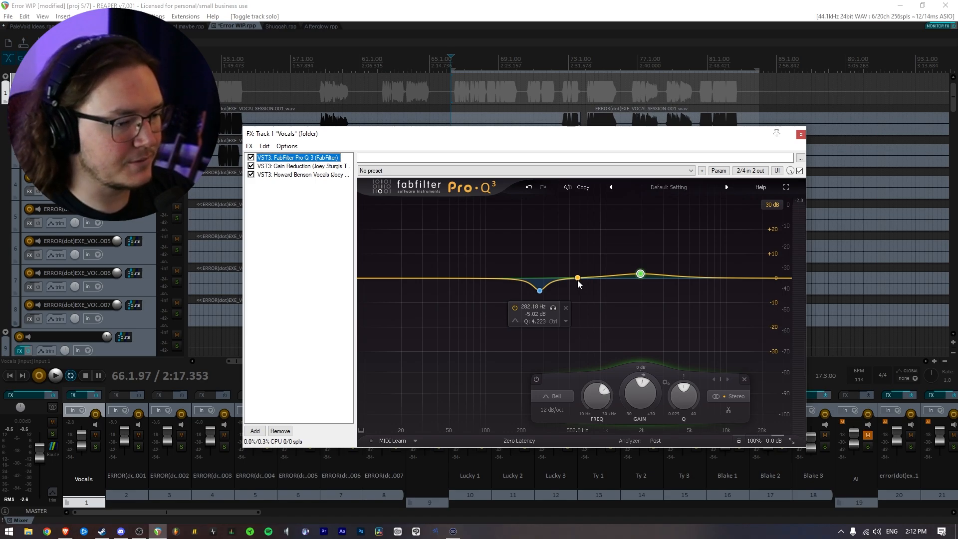
pyautogui.press('space')
# Add a dynamic bell band at about 13 kHz on the vocal EQ and set its static gain to about 0 dB.
pyautogui.moveTo(578, 280); pyautogui.dragTo(739, 271)
pyautogui.rightClick(739, 269)
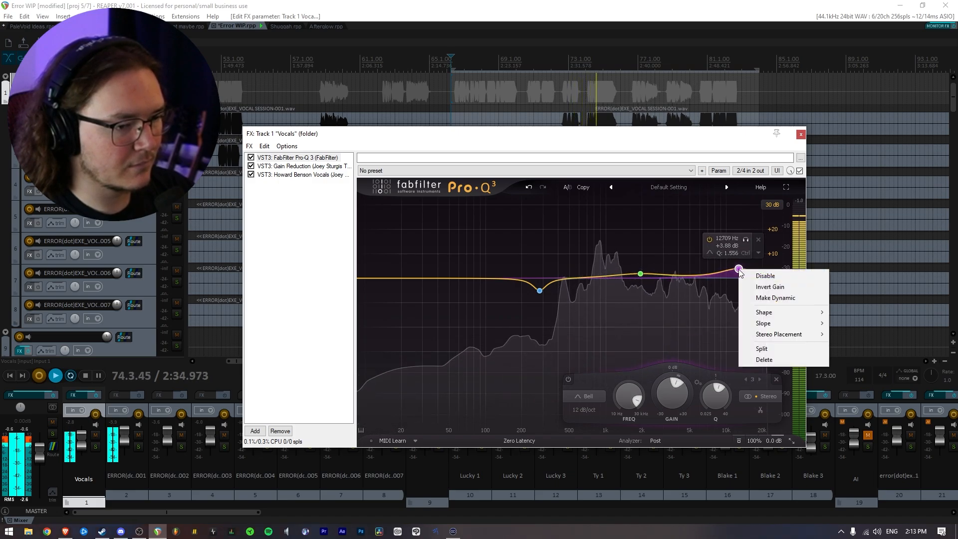
pyautogui.click(760, 298)
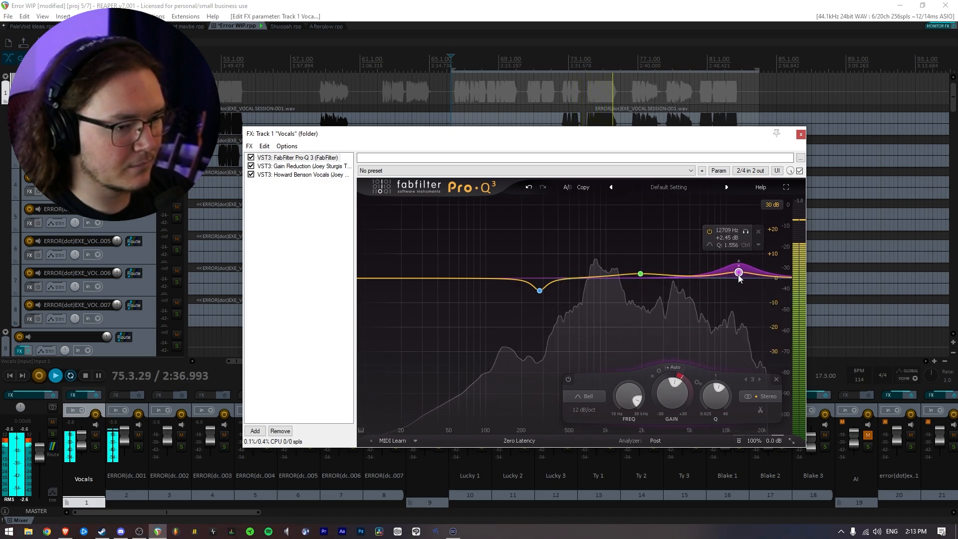
pyautogui.moveTo(739, 270)
pyautogui.mouseDown()
pyautogui.moveTo(740, 280)
pyautogui.moveTo(742, 261)
pyautogui.mouseUp()
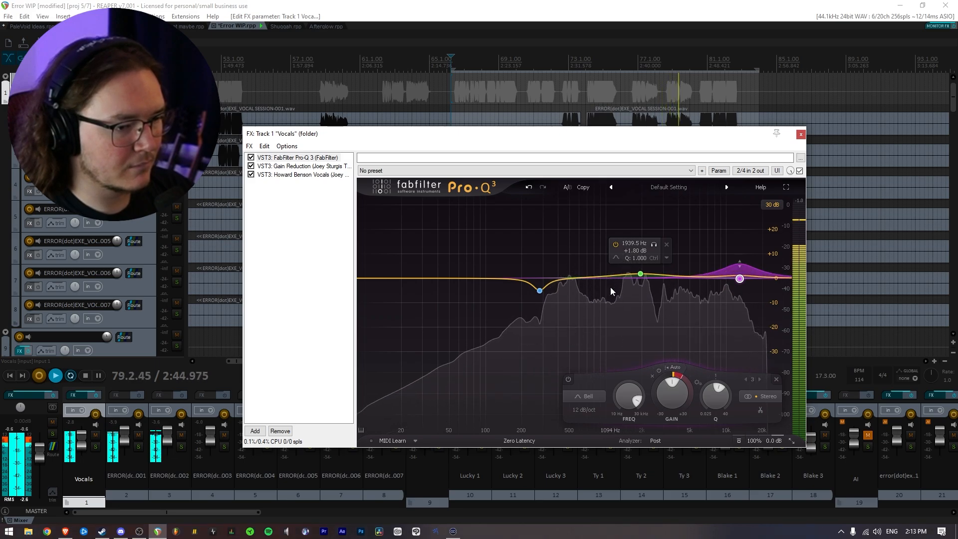
# Sweep a narrow boost to find the midrange resonance near 862 Hz, and cut that band by about 4.9 dB.
pyautogui.moveTo(559, 282); pyautogui.dragTo(597, 250)
pyautogui.scroll(6, 597, 249)
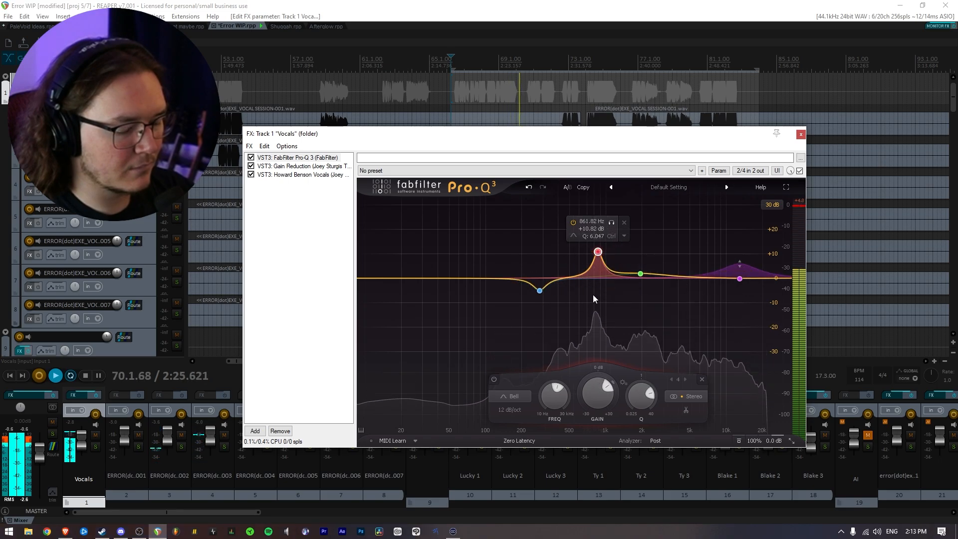
pyautogui.moveTo(590, 385); pyautogui.dragTo(580, 453)
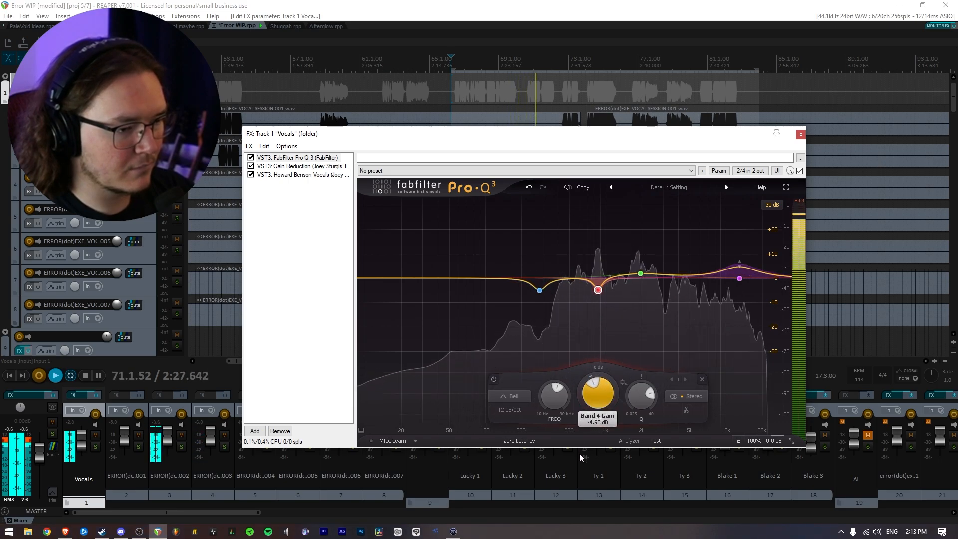
# Make the midrange cut band dynamic and raise its static gain to about +0.6 dB near 887 Hz.
pyautogui.rightClick(600, 294)
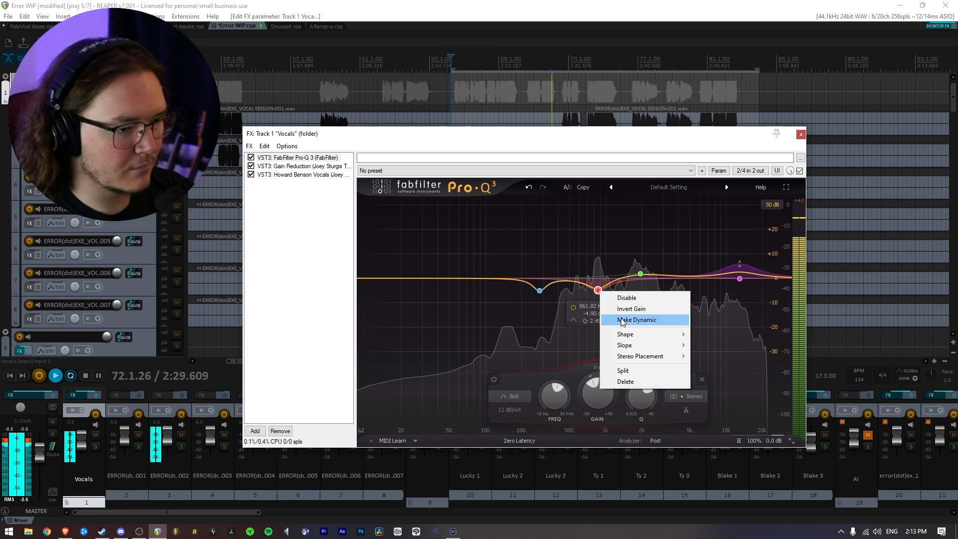
pyautogui.click(624, 319)
pyautogui.moveTo(599, 290)
pyautogui.mouseDown()
pyautogui.moveTo(603, 307)
pyautogui.moveTo(601, 279)
pyautogui.mouseUp()
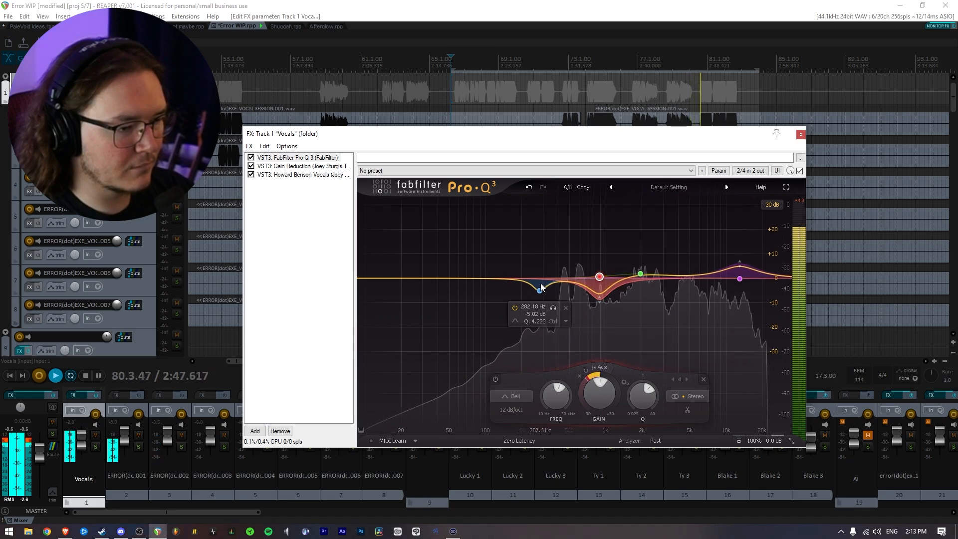
# Add a dynamic low shelf at about 240 Hz with a Q of 0.3 and a static gain of about -1.2 dB.
pyautogui.moveTo(557, 283); pyautogui.dragTo(528, 320)
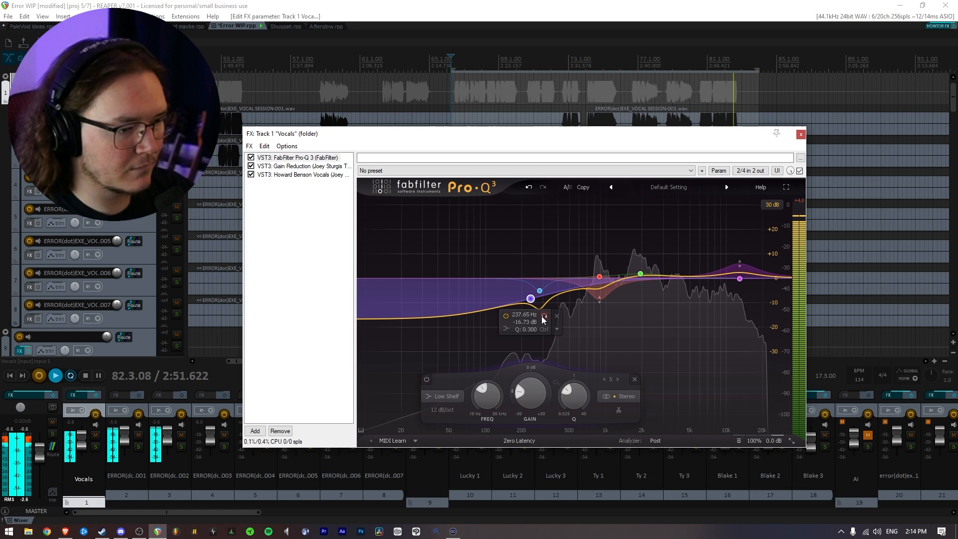
pyautogui.rightClick(530, 298)
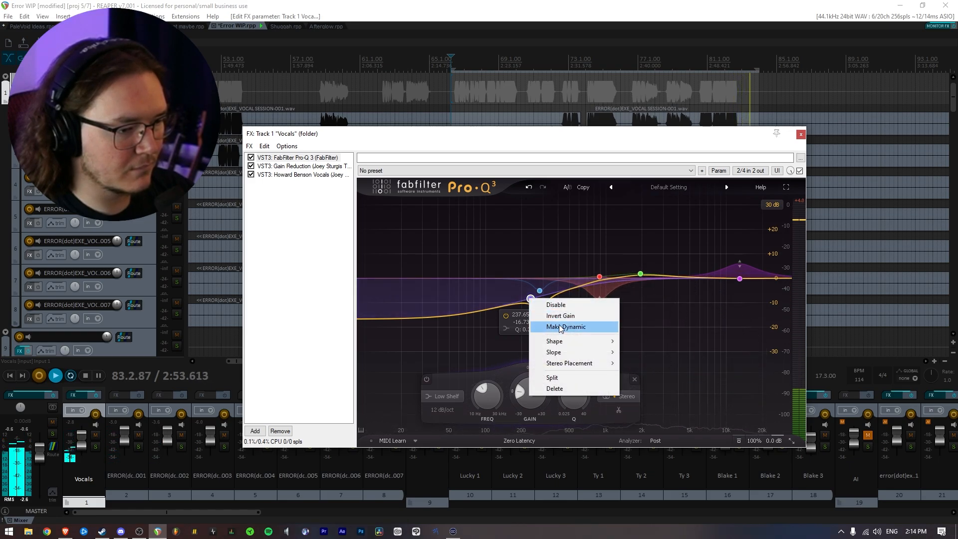
pyautogui.click(561, 327)
pyautogui.moveTo(531, 305)
pyautogui.mouseDown()
pyautogui.moveTo(528, 264)
pyautogui.moveTo(539, 314)
pyautogui.moveTo(538, 290)
pyautogui.mouseUp()
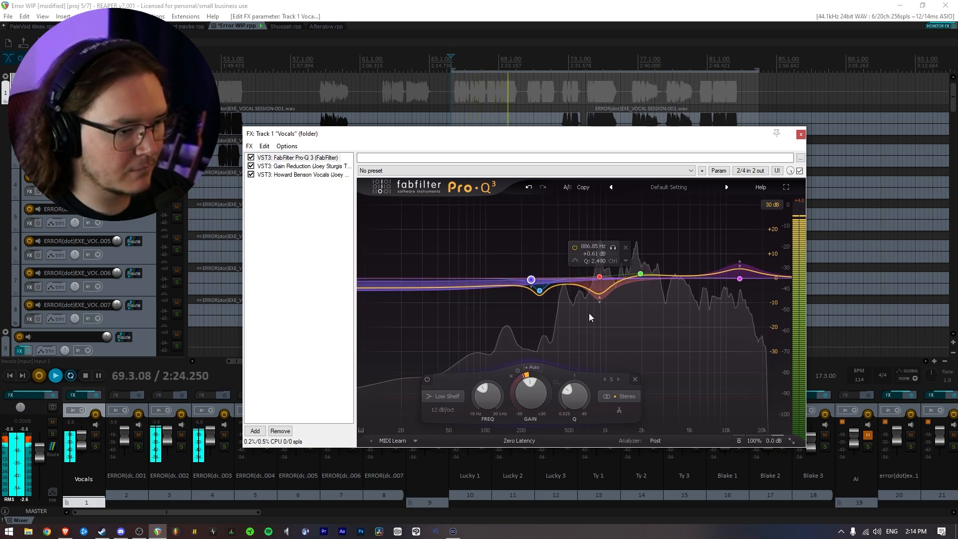
pyautogui.press('space')
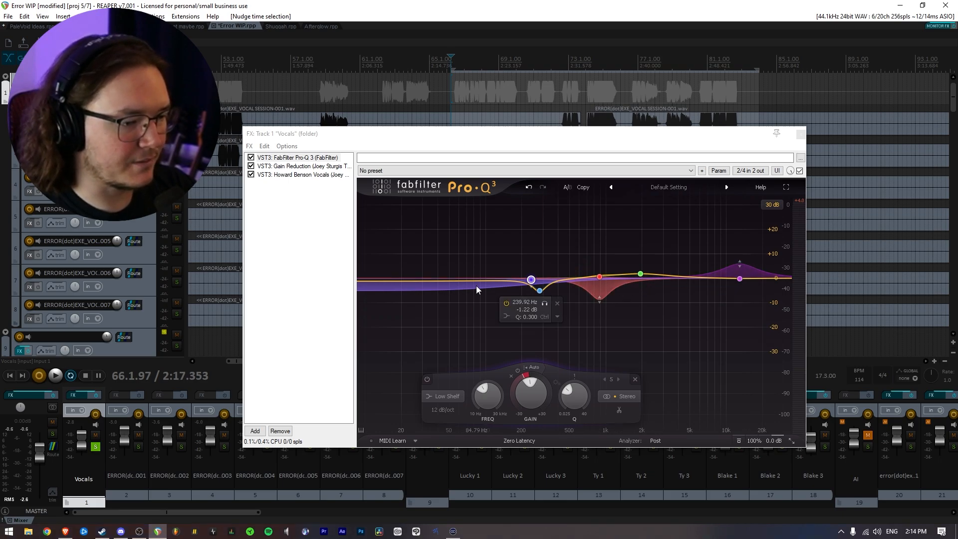
# Compare the soloed vocals with the 13 kHz dynamic band bypassed and enabled during playback.
pyautogui.click(740, 277)
pyautogui.click(709, 294)
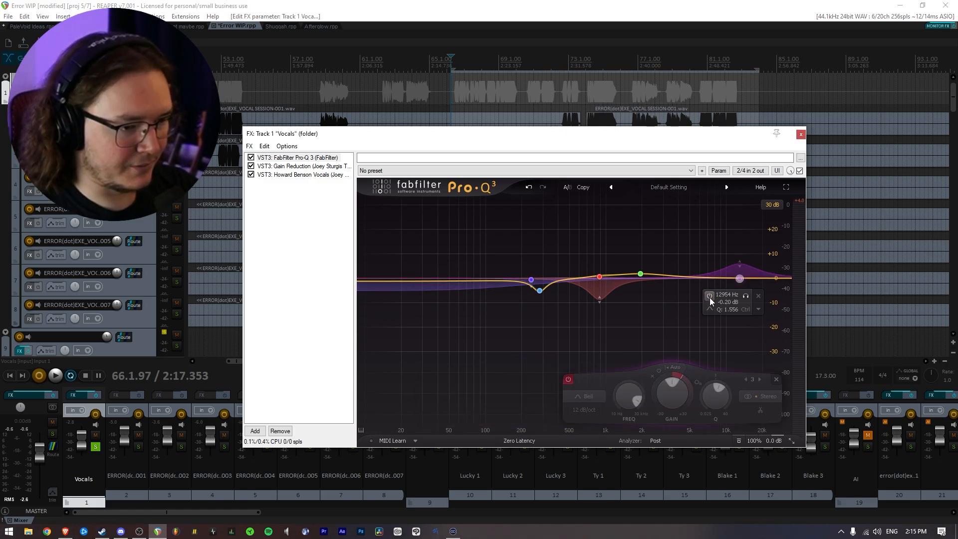
pyautogui.press('space')
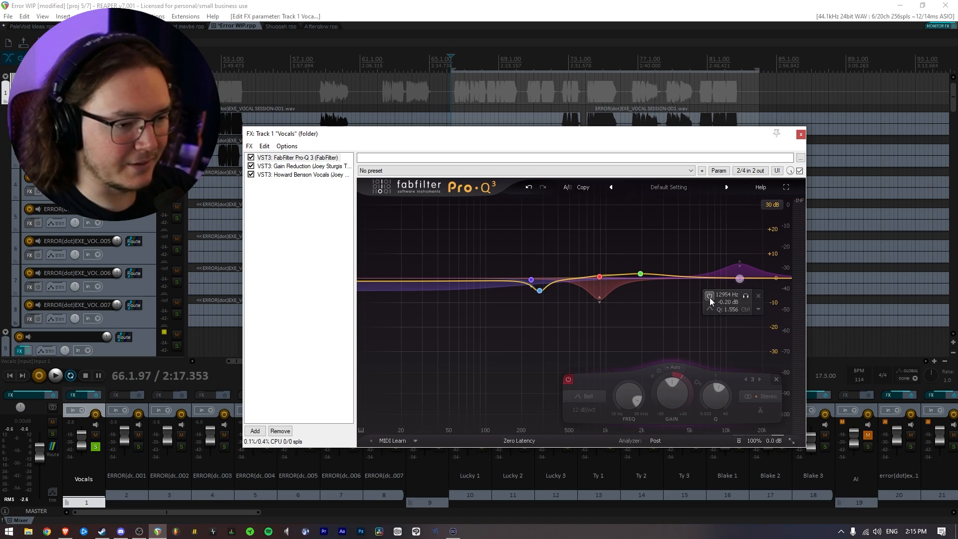
pyautogui.click(709, 295)
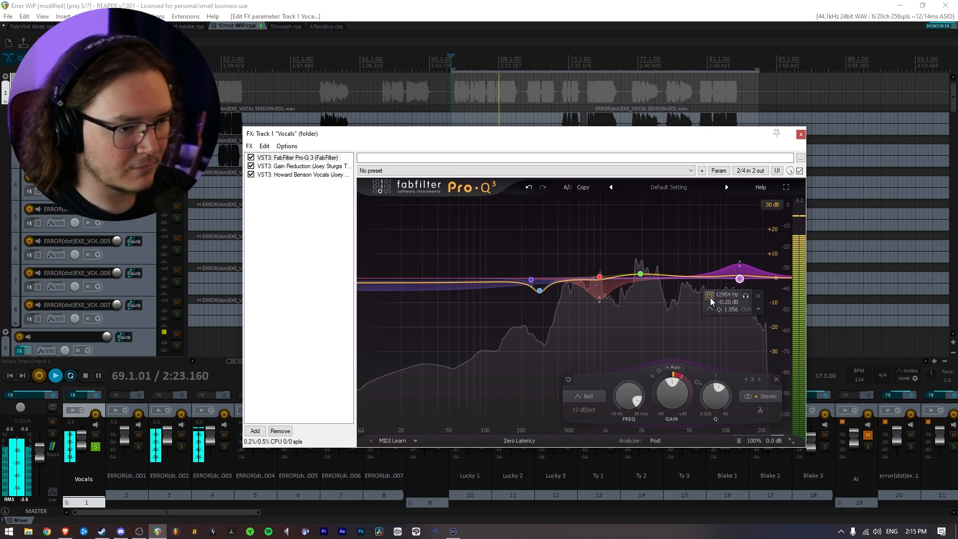
pyautogui.press('space')
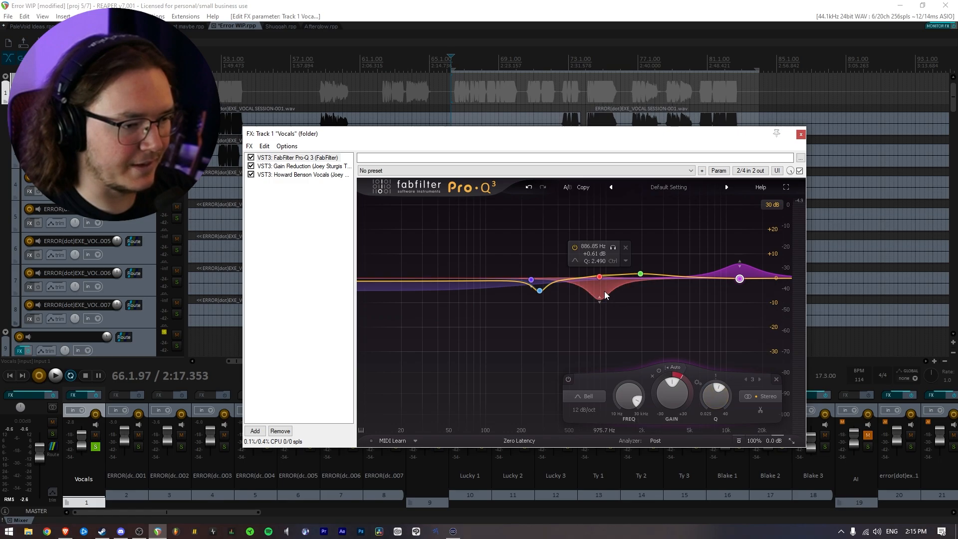
# Listen to the 887 Hz dynamic band in isolation, and return to hearing the whole vocal spectrum.
pyautogui.click(601, 277)
pyautogui.click(614, 248)
pyautogui.press('space')
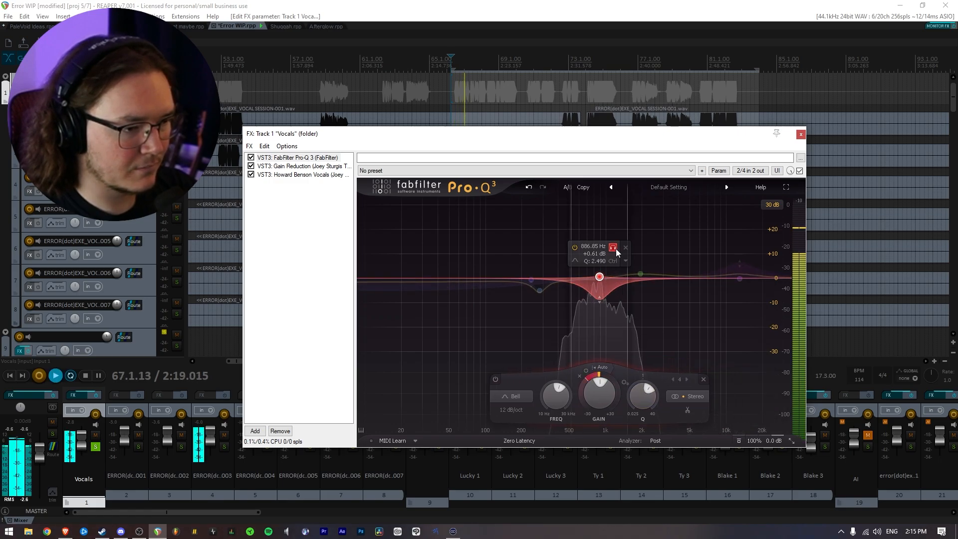
pyautogui.moveTo(617, 252); pyautogui.dragTo(616, 254)
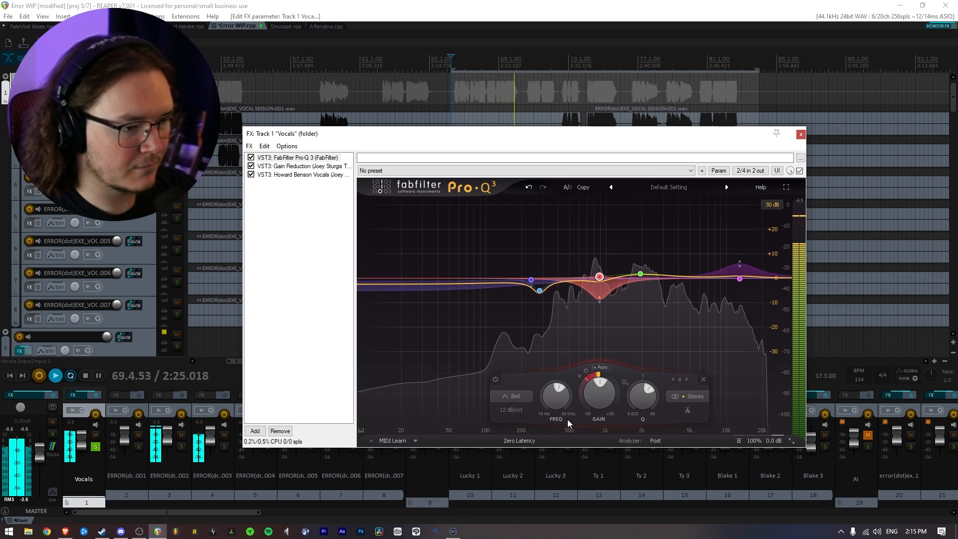
# Play the vocals from the start of the section with the 887 Hz band bypassed and re-enabled for comparison.
pyautogui.press('space')
pyautogui.click(497, 382)
pyautogui.press('space')
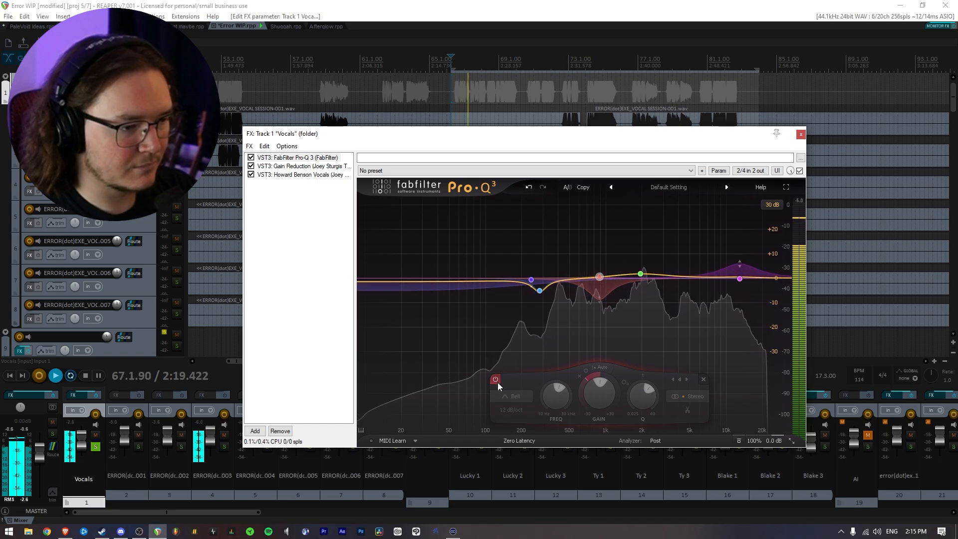
pyautogui.click(497, 382)
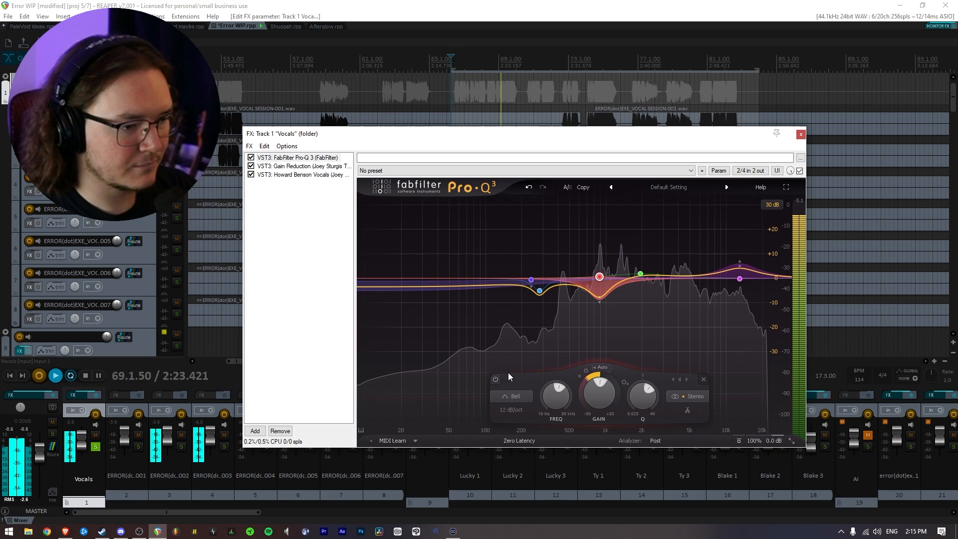
pyautogui.moveTo(552, 340)
pyautogui.press('space')
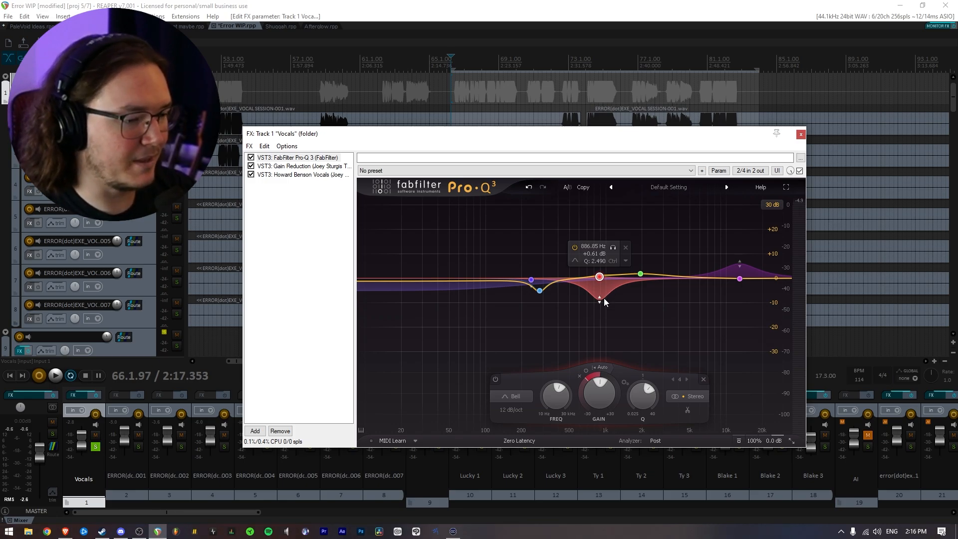
# Audition the dynamic low shelf's frequency range on its own, and return to the full vocal sound.
pyautogui.click(531, 280)
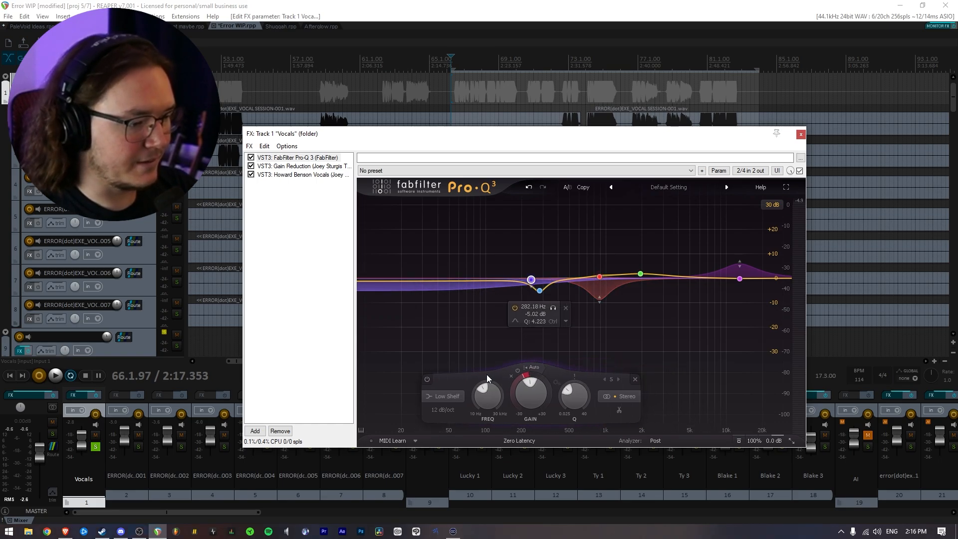
pyautogui.press('space')
pyautogui.click(544, 307)
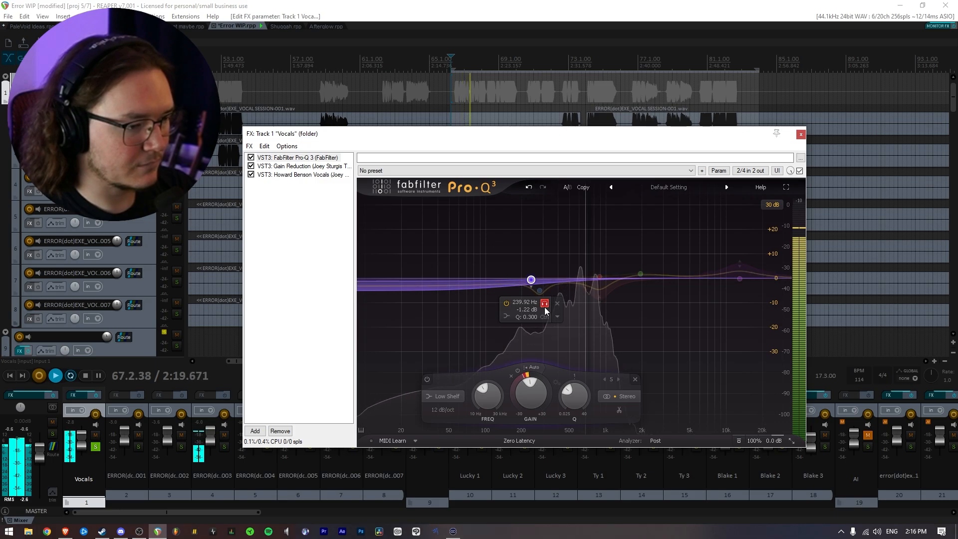
pyautogui.click(544, 307)
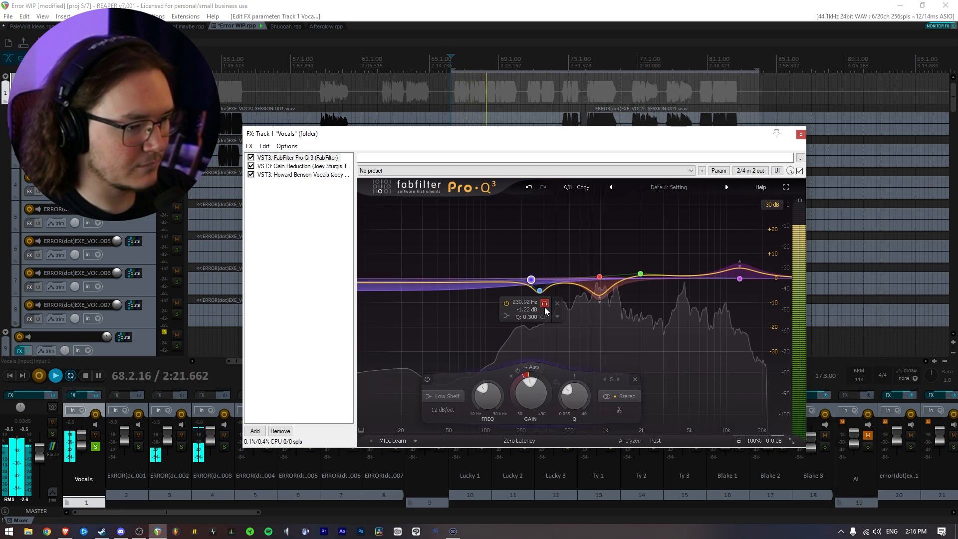
pyautogui.press('space')
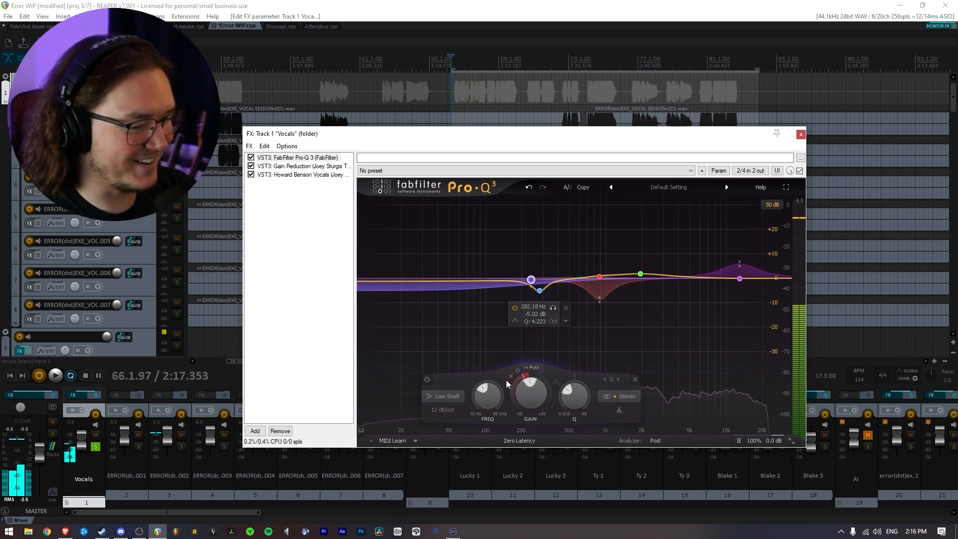
# Compare the vocals with the dynamic low shelf bypassed and enabled during playback.
pyautogui.click(506, 303)
pyautogui.press('space')
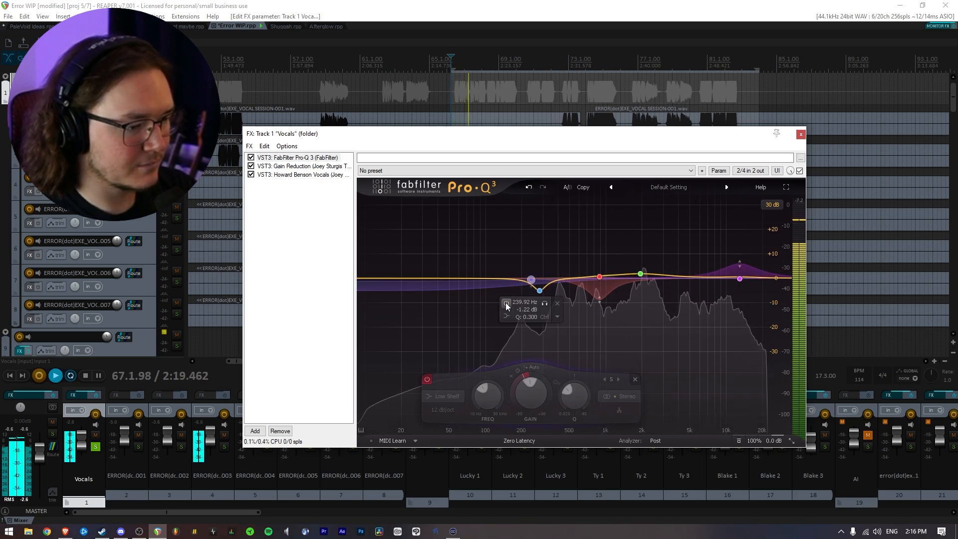
pyautogui.click(507, 304)
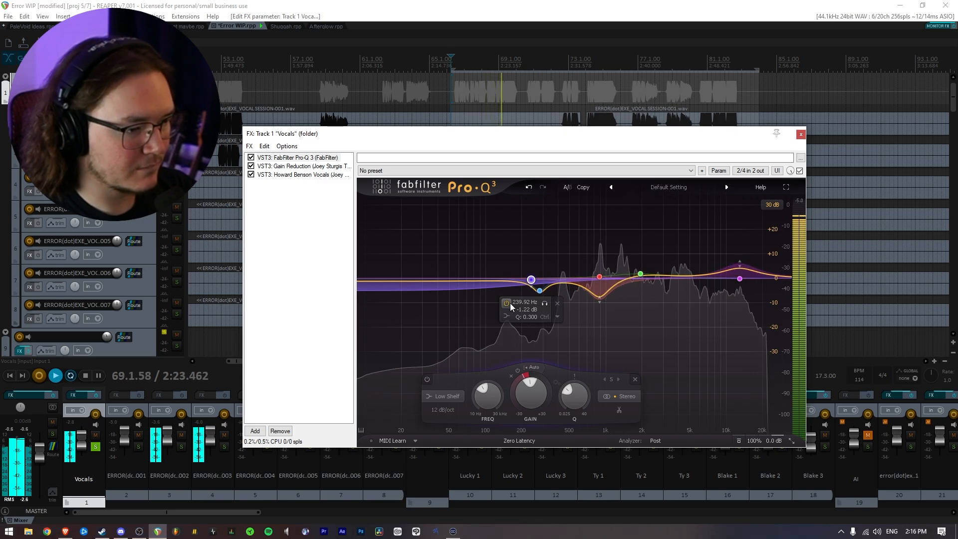
pyautogui.press('space')
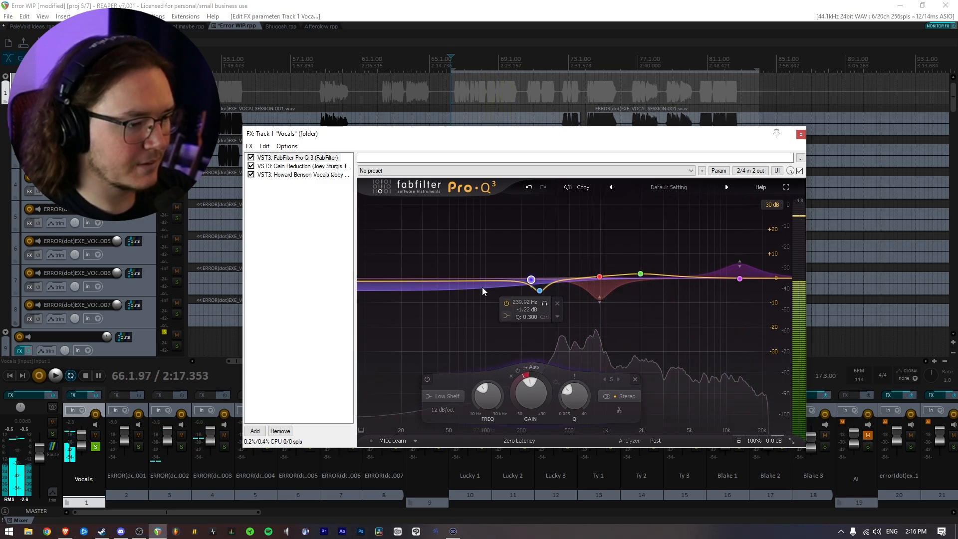
# Play the soloed vocals from measure 74 to check how the dynamic low shelf reacts there.
pyautogui.click(587, 91)
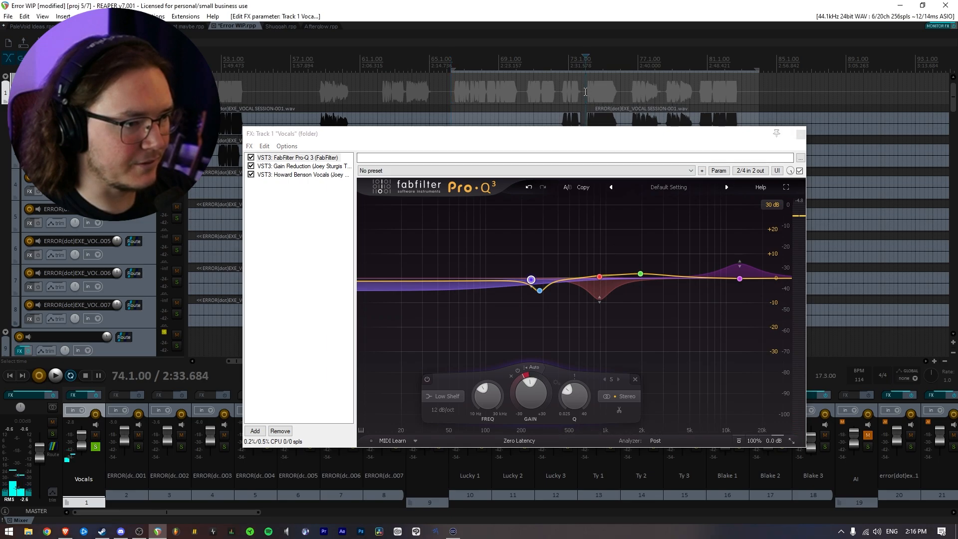
pyautogui.press('space')
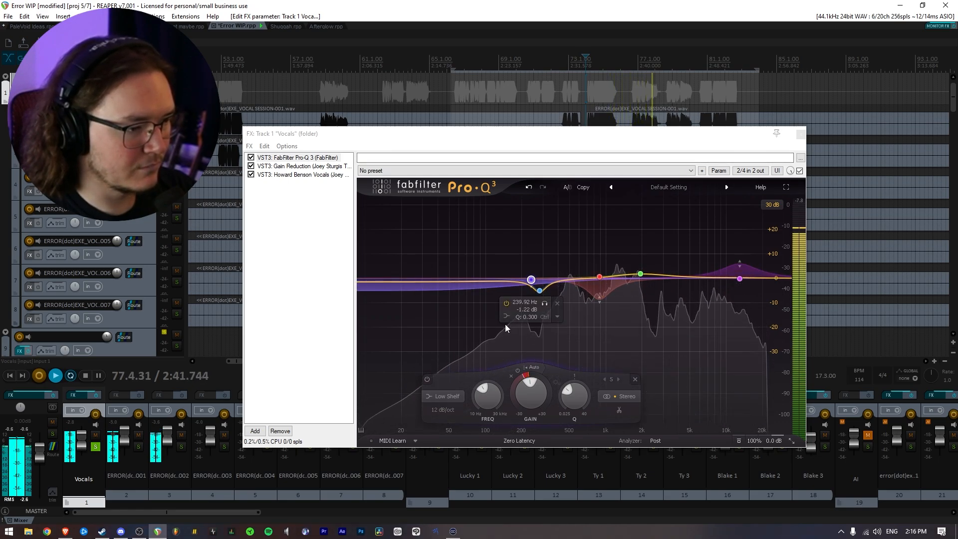
pyautogui.press('space')
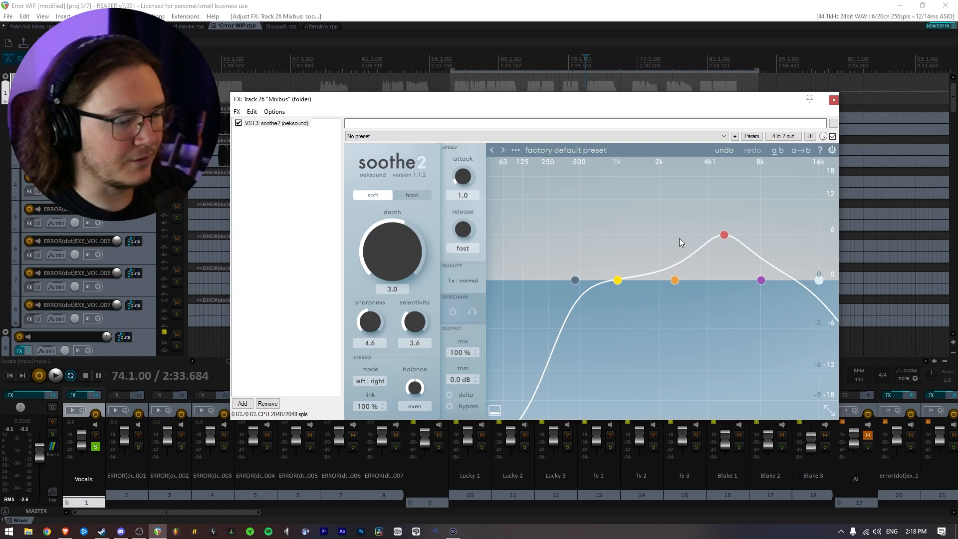
# Load the Flat start preset in soothe2 on the Mixbus folder track.
pyautogui.click(559, 150)
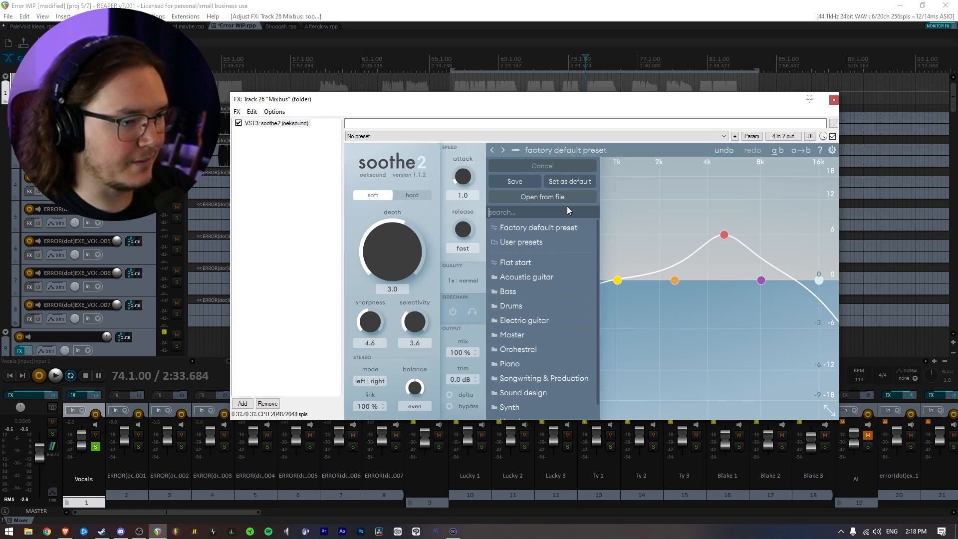
pyautogui.click(535, 267)
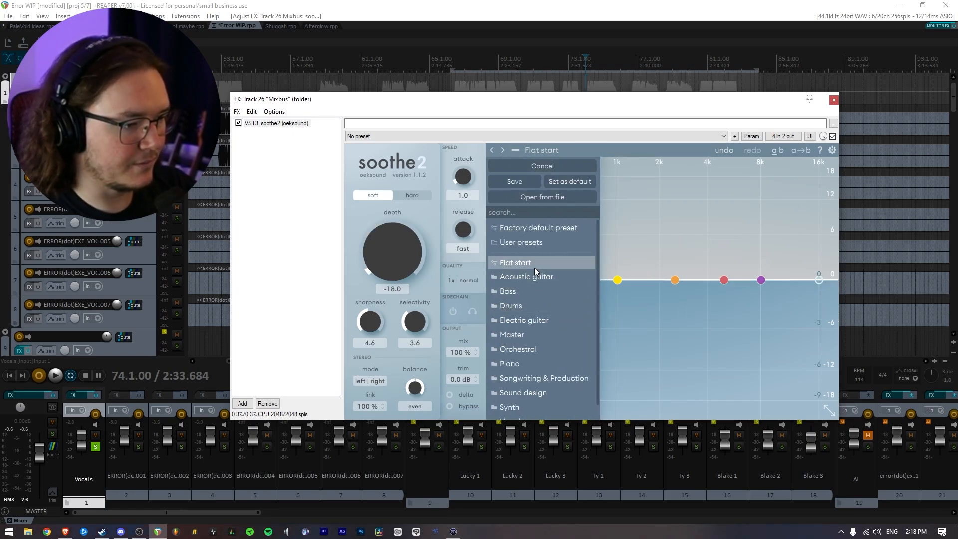
# Route a send from the Vocals folder track to Mixbus channels 9/10 and enable the external sidechain in soothe2.
pyautogui.click(556, 149)
pyautogui.moveTo(124, 81); pyautogui.dragTo(505, 220)
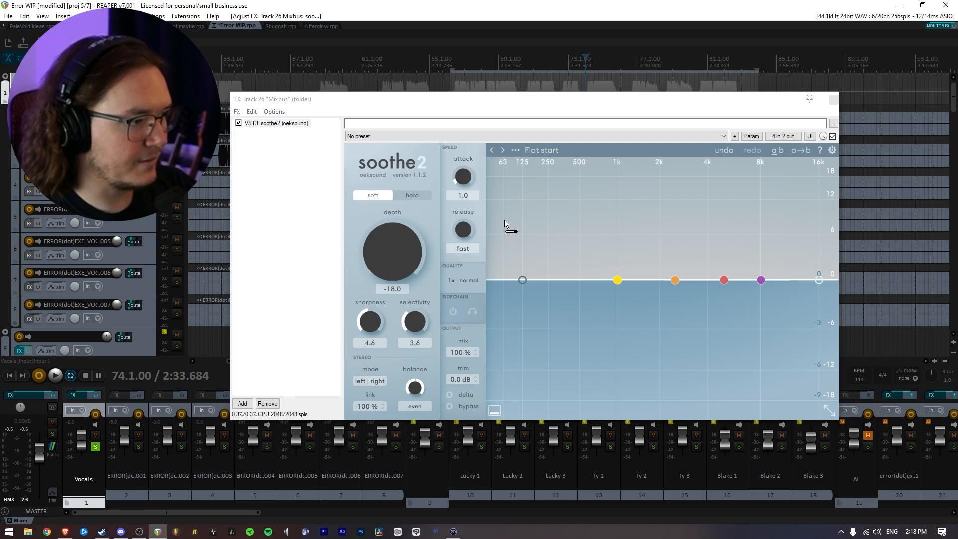
pyautogui.moveTo(644, 238); pyautogui.dragTo(643, 240)
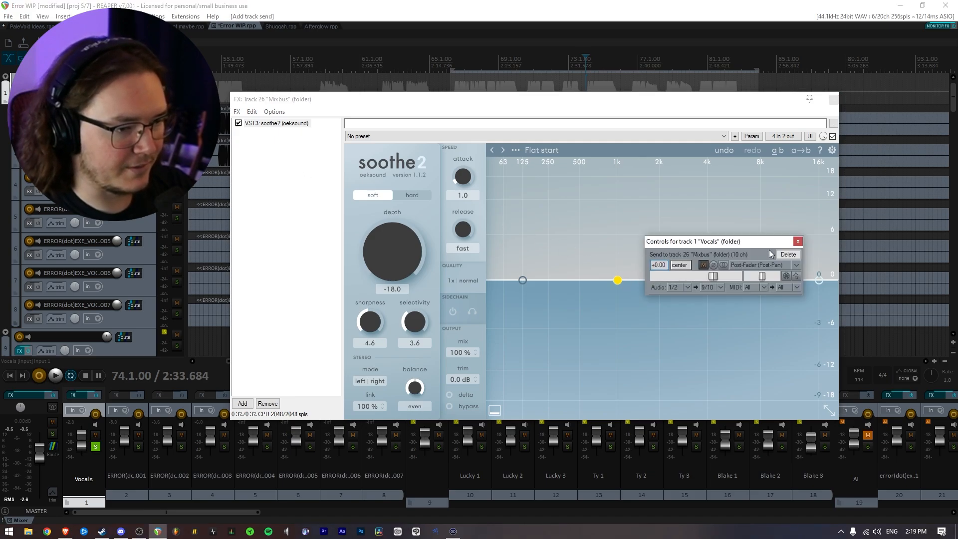
pyautogui.click(797, 242)
pyautogui.click(456, 318)
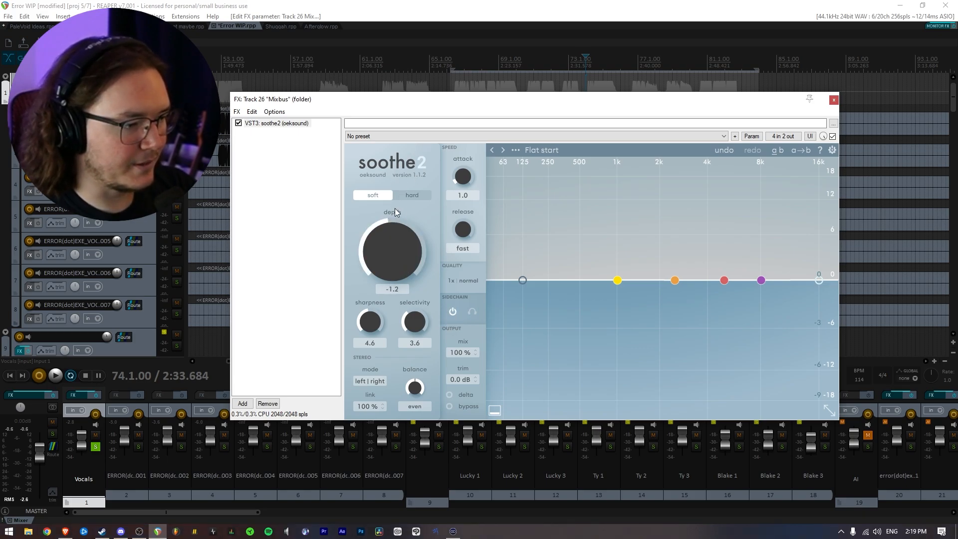
# Raise soothe2's band 2 to about 4.2 dB sensitivity at 2.1 kHz and set the depth to 3.6 while auditioning the mix.
pyautogui.moveTo(675, 280); pyautogui.dragTo(684, 252)
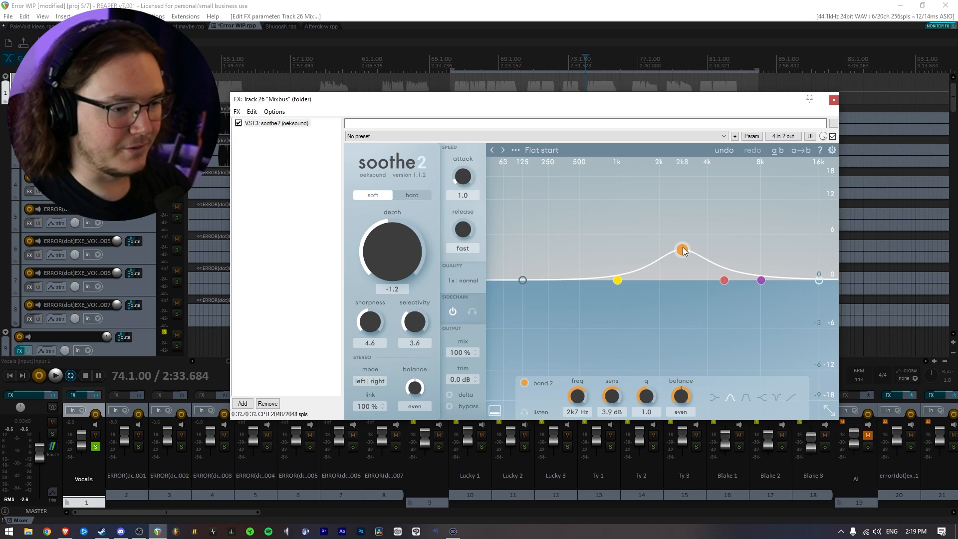
pyautogui.moveTo(684, 251); pyautogui.dragTo(657, 243)
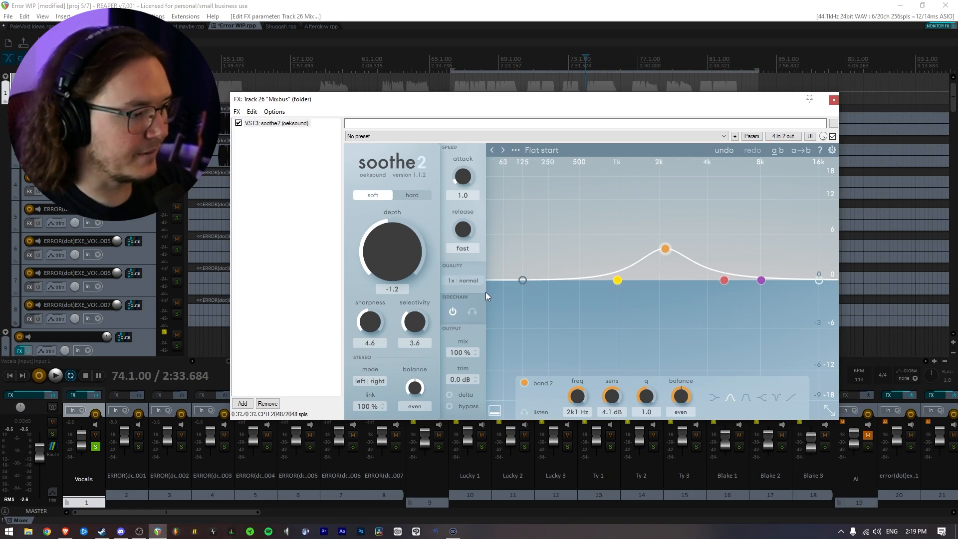
pyautogui.press('space')
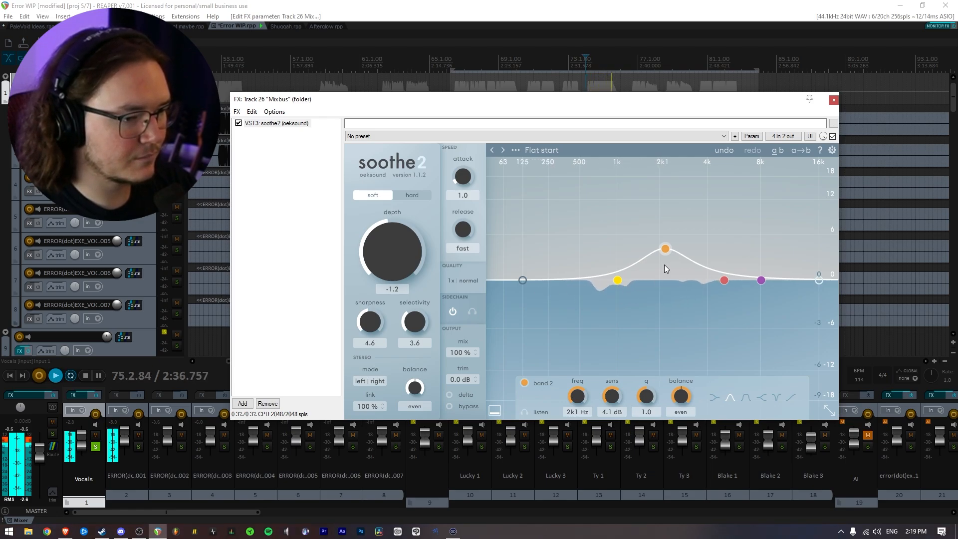
pyautogui.moveTo(665, 249)
pyautogui.mouseDown()
pyautogui.moveTo(664, 241)
pyautogui.moveTo(664, 250)
pyautogui.mouseUp()
pyautogui.moveTo(402, 259); pyautogui.dragTo(401, 239)
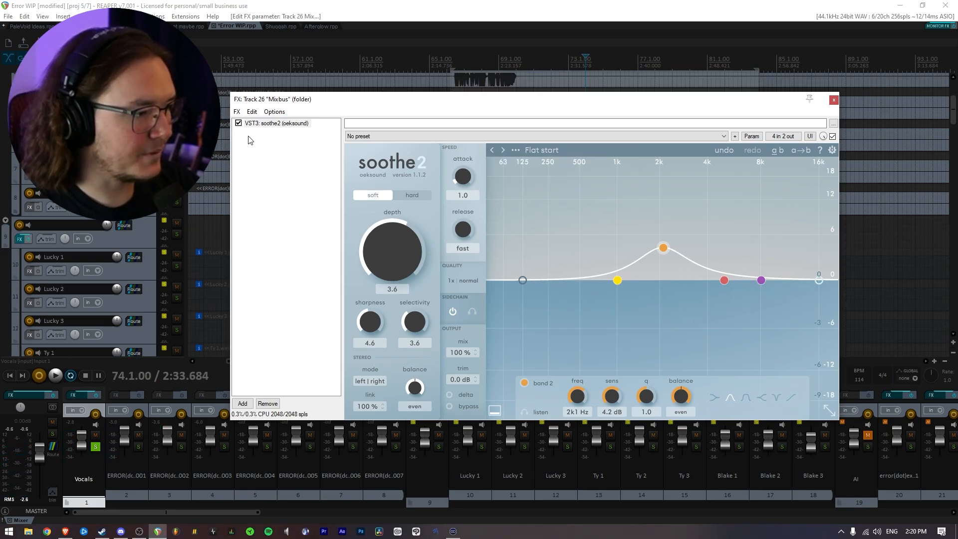
# Play the mix from measure 74 to compare it with soothe2 bypassed and enabled.
pyautogui.press('space')
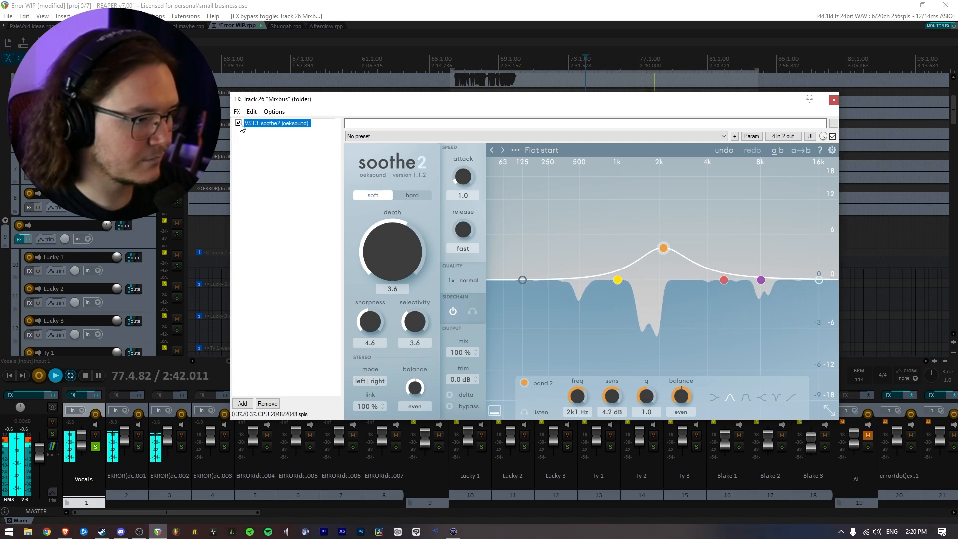
pyautogui.press('space')
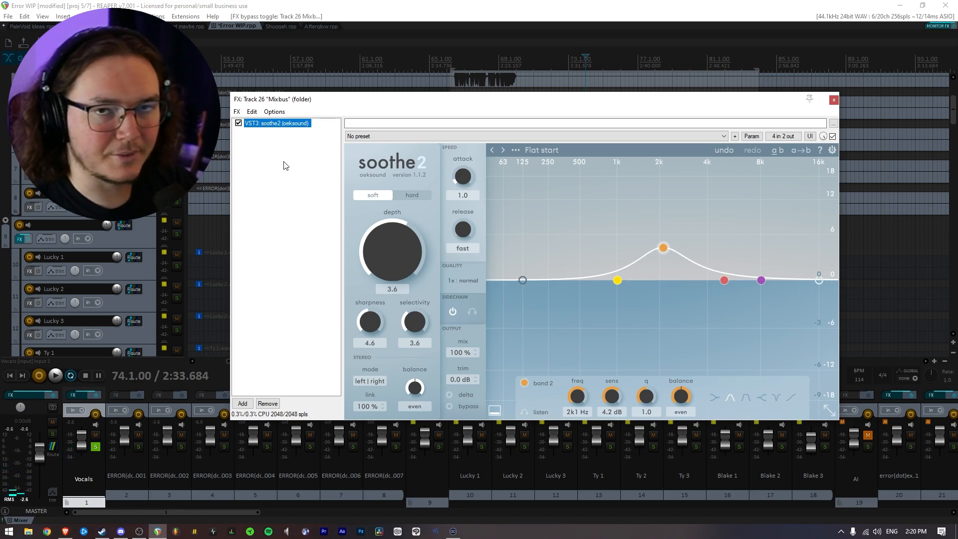
# Bypass soothe2 and add FabFilter Pro-Q 2 after it on the Mixbus folder track.
pyautogui.click(242, 404)
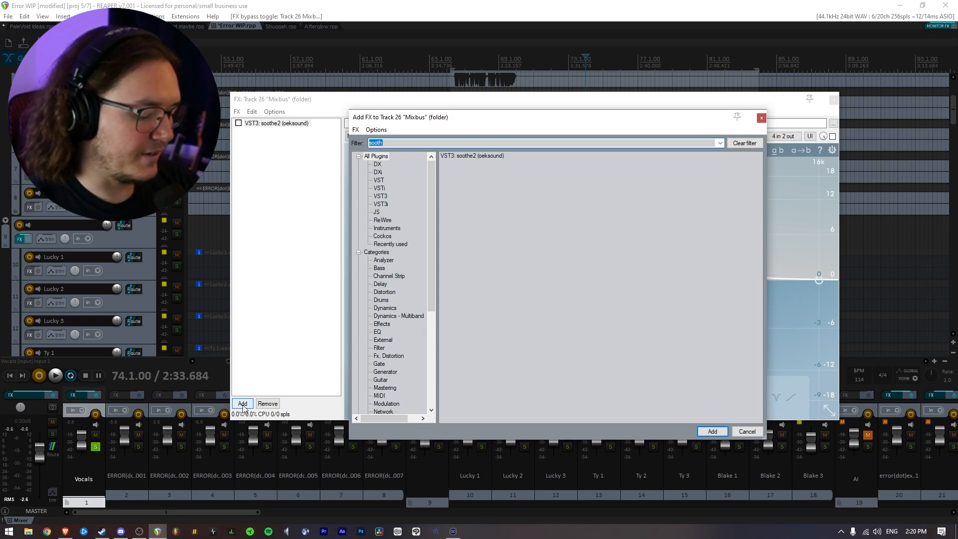
pyautogui.write('pro')
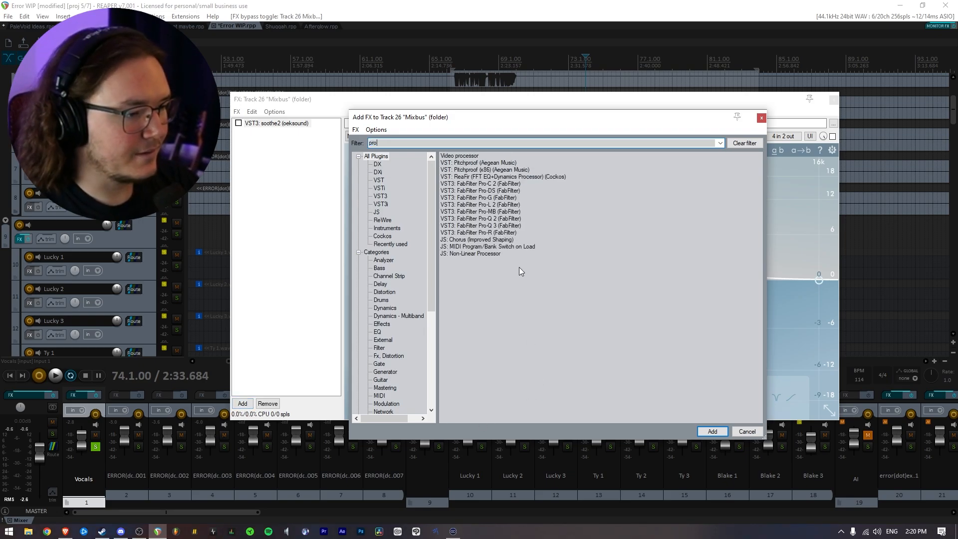
pyautogui.doubleClick(507, 220)
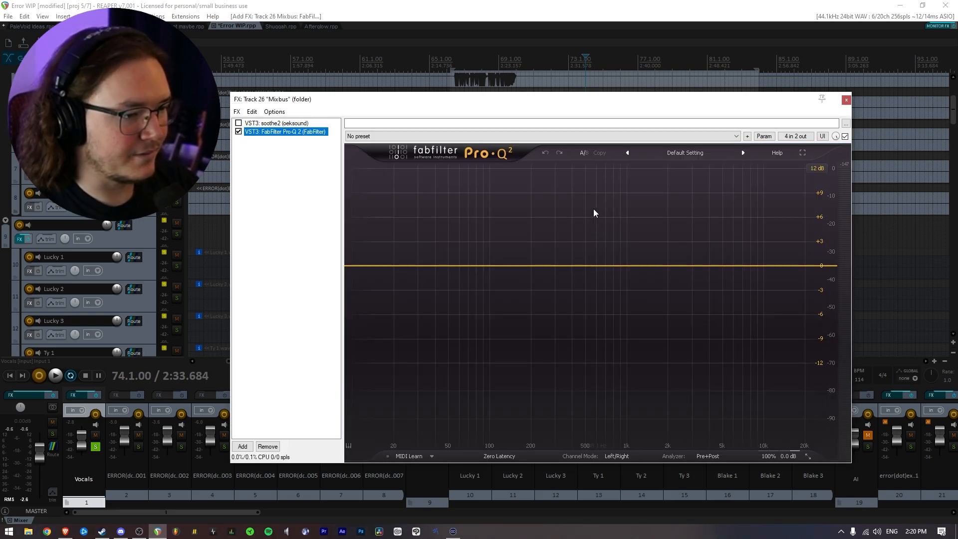
pyautogui.moveTo(573, 107); pyautogui.dragTo(576, 128)
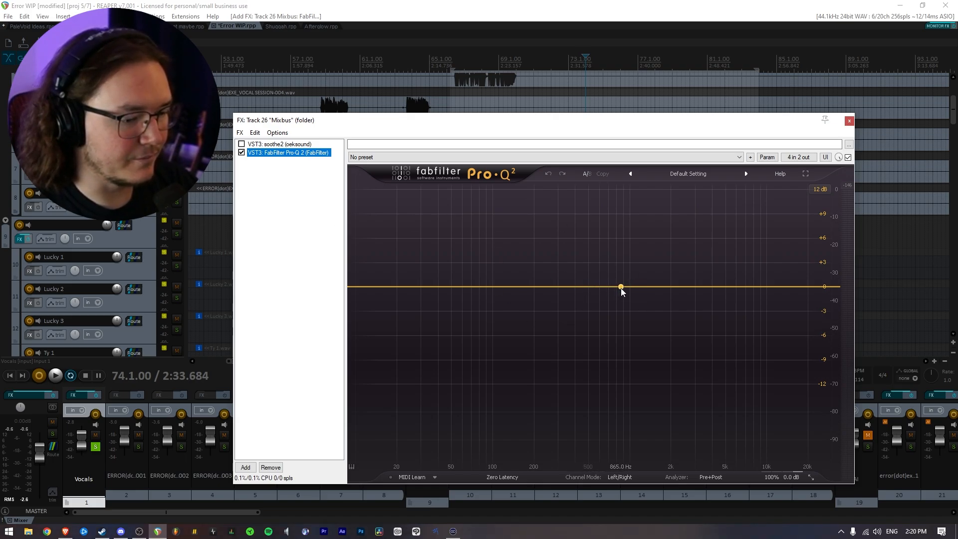
# Add a bell band cutting about 0.86 dB near 1839 Hz in Pro-Q 2 and audition it in the mix.
pyautogui.moveTo(661, 289); pyautogui.dragTo(668, 296)
pyautogui.press('space')
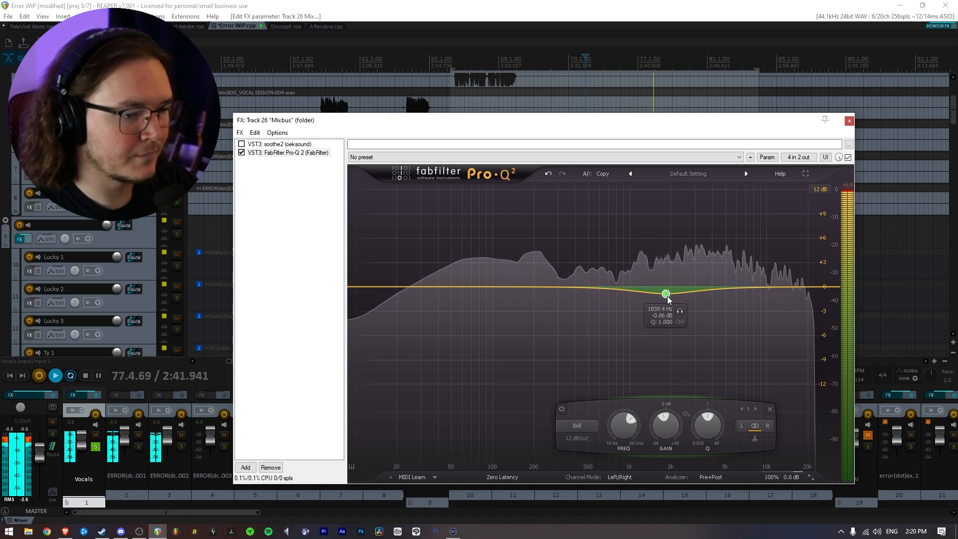
pyautogui.press('space')
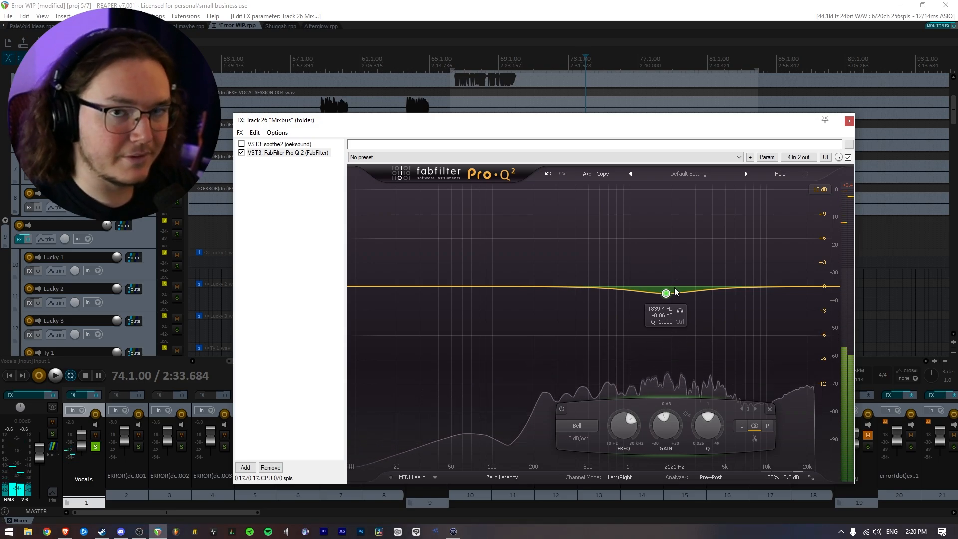
# Sweep the bell upward from about 155 Hz as a boost of roughly 7.6 dB, and settle it at about -0.86 dB near 2086 Hz.
pyautogui.moveTo(666, 294); pyautogui.dragTo(517, 224)
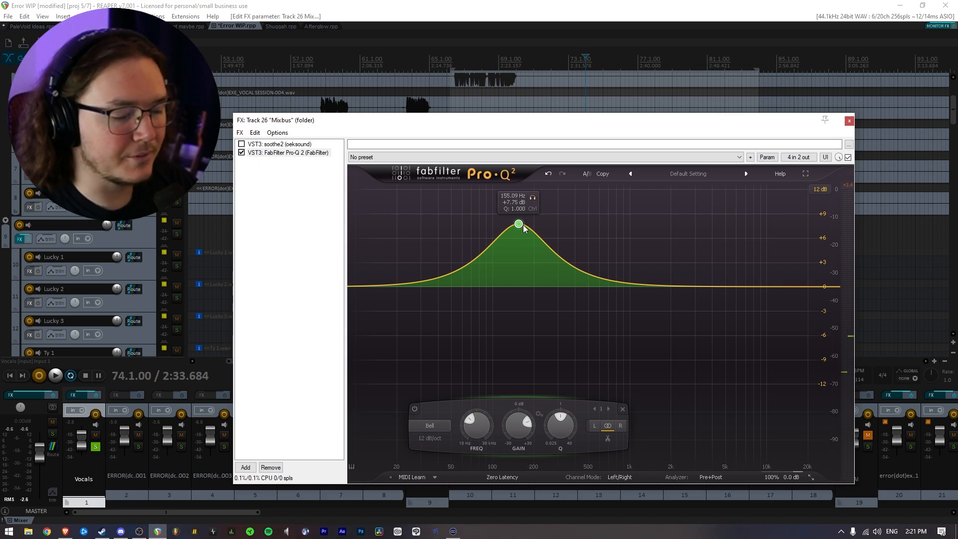
pyautogui.moveTo(524, 229)
pyautogui.mouseDown()
pyautogui.moveTo(711, 228)
pyautogui.moveTo(535, 228)
pyautogui.mouseUp()
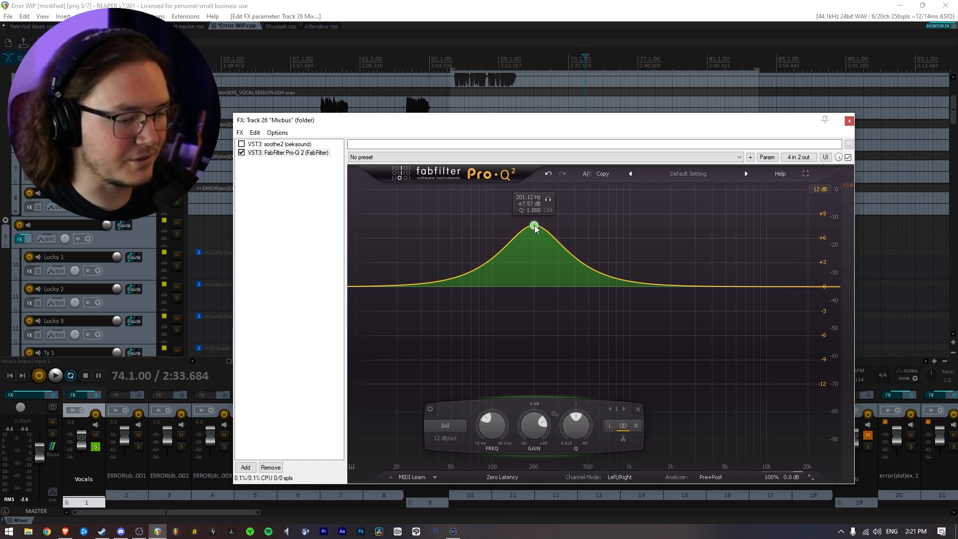
pyautogui.press('space')
pyautogui.moveTo(535, 228); pyautogui.dragTo(560, 228)
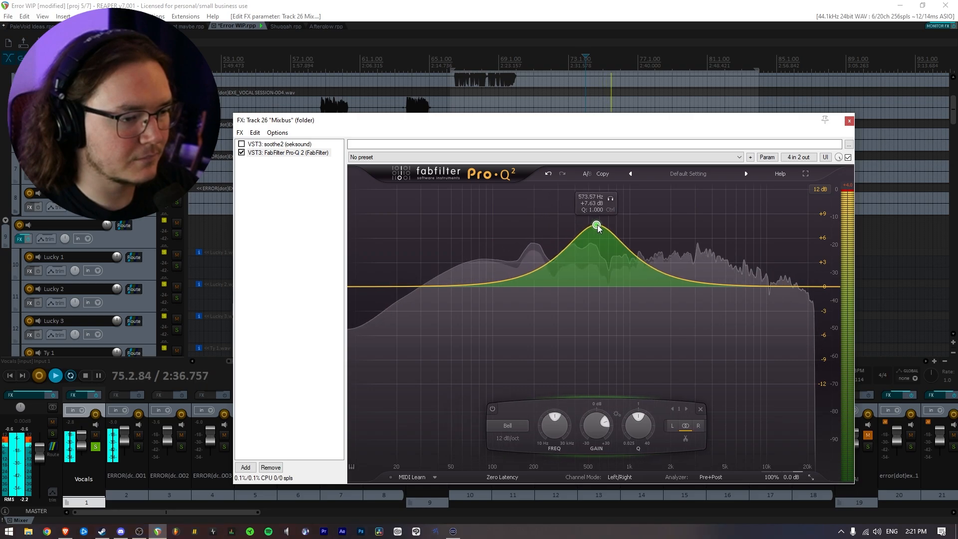
pyautogui.moveTo(597, 226); pyautogui.dragTo(675, 297)
pyautogui.press('space')
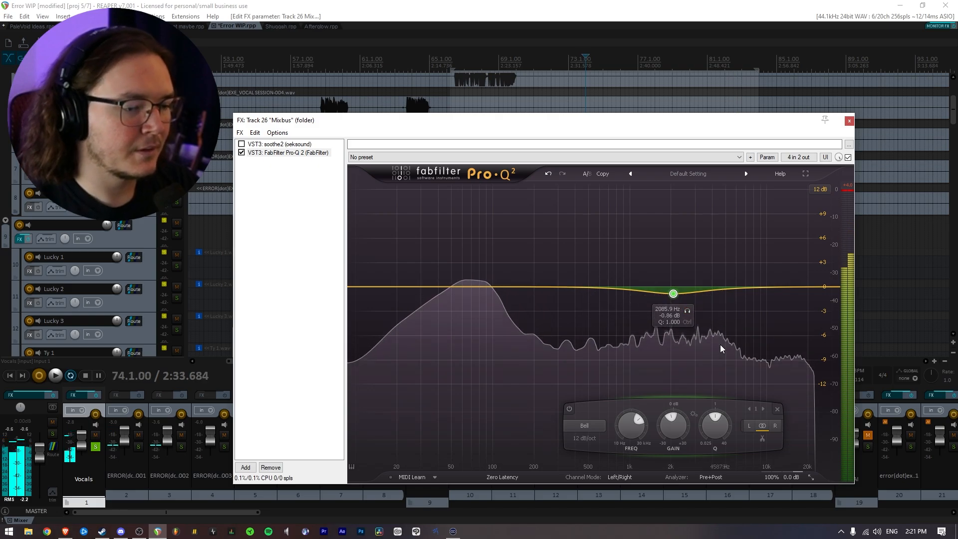